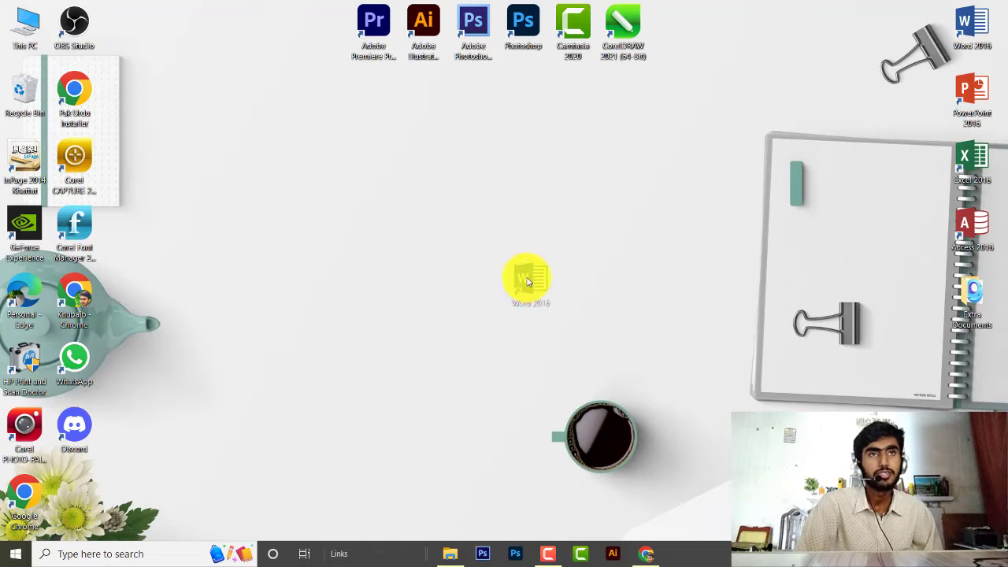
Step: Move the Word 2016 shortcut to the middle of the desktop and launch Word from it
drag(524, 278, 523, 279)
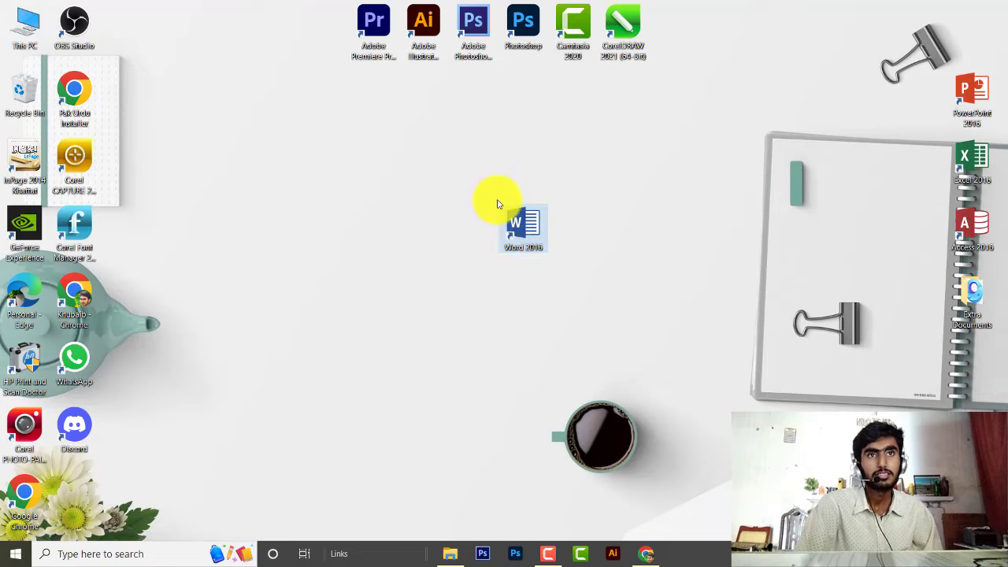
drag(465, 181, 529, 258)
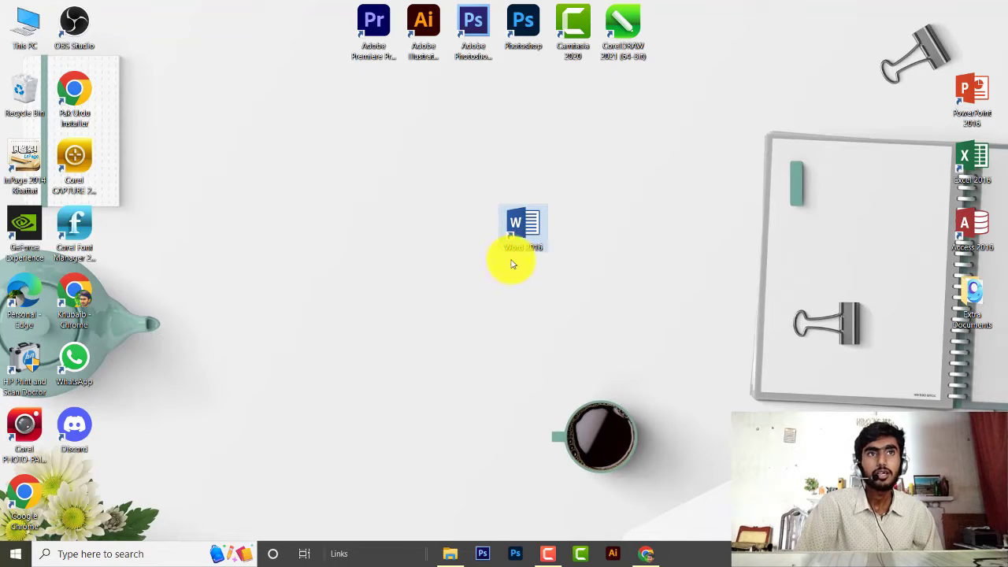
right_click(529, 231)
click(561, 240)
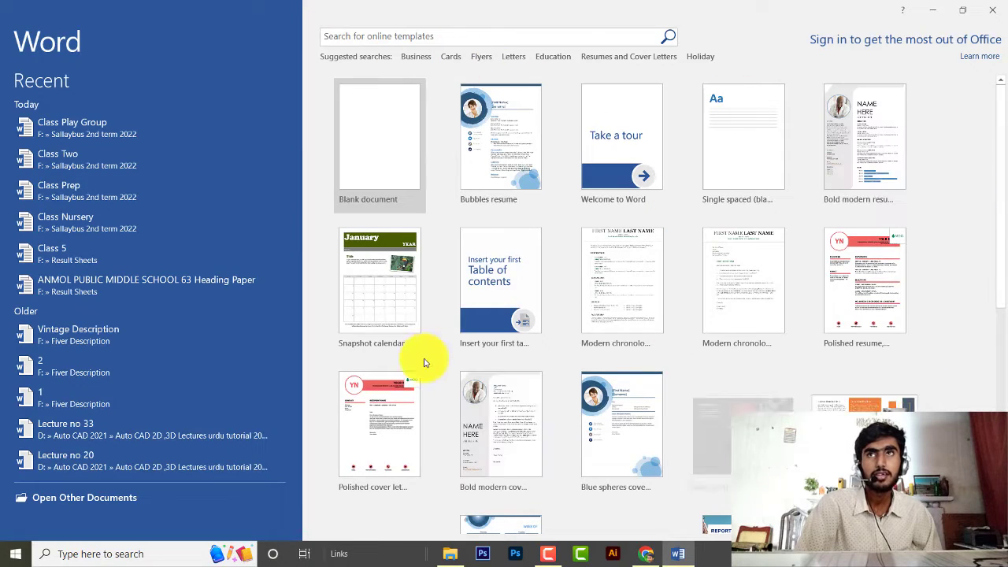
Step: Browse the templates on the start screen and preview the Bubbles resume template without creating a document
scroll(916, 178, down, 1)
scroll(893, 254, down, 1)
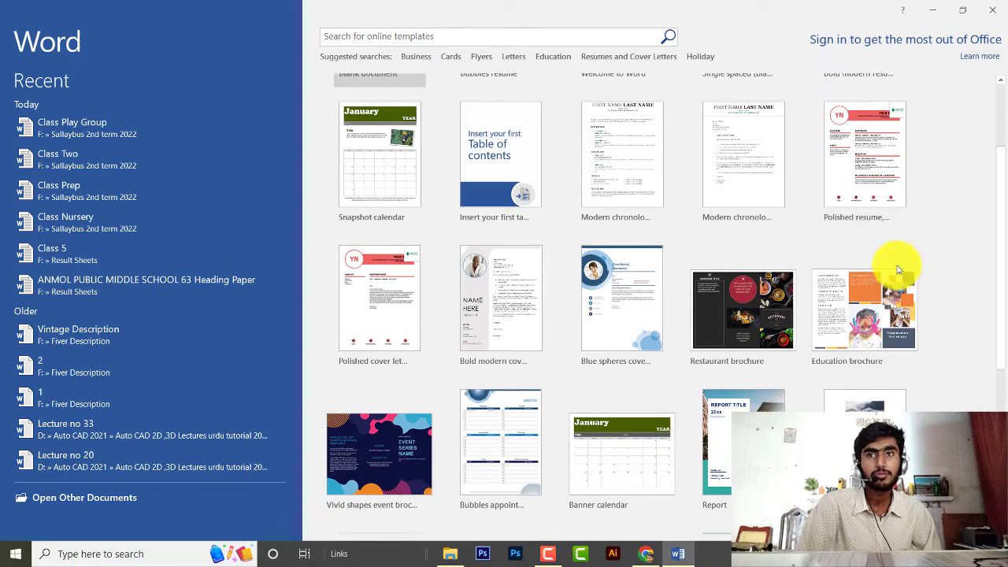
scroll(704, 288, up, 1)
scroll(504, 220, up, 1)
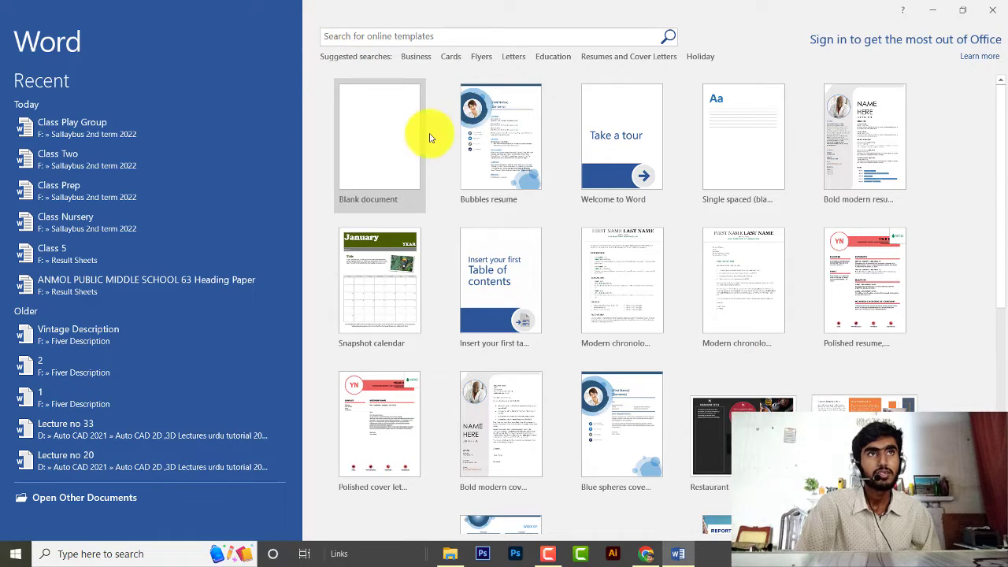
scroll(520, 153, down, 1)
scroll(520, 134, up, 1)
click(520, 137)
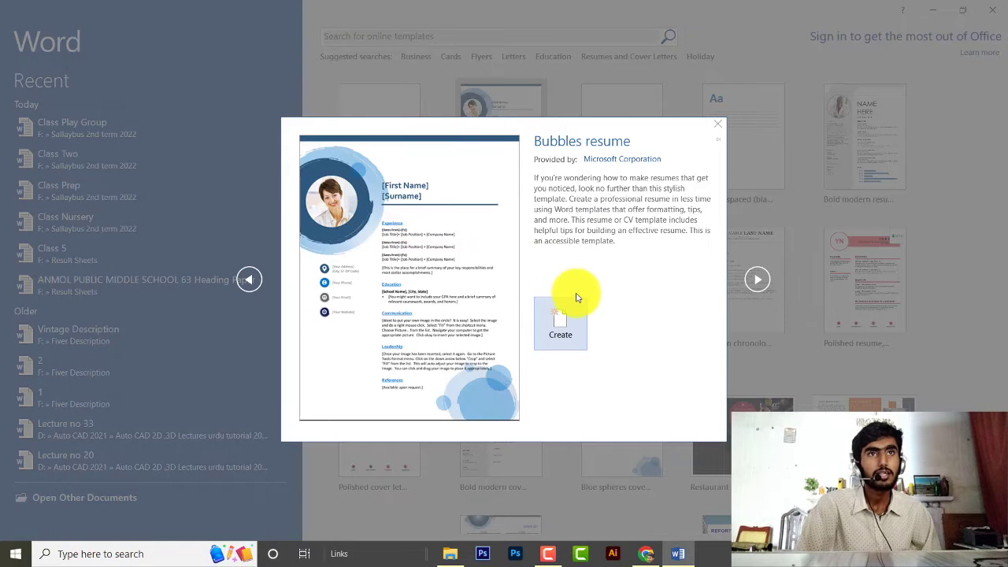
click(715, 131)
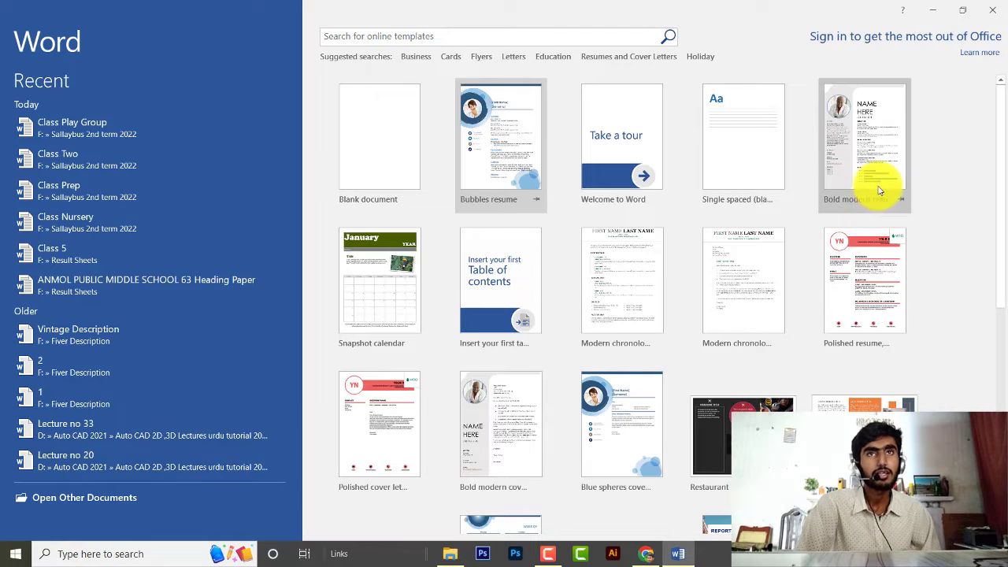
Step: Create a new document from the Bold modern resume template and zoom out to view its layout
click(858, 139)
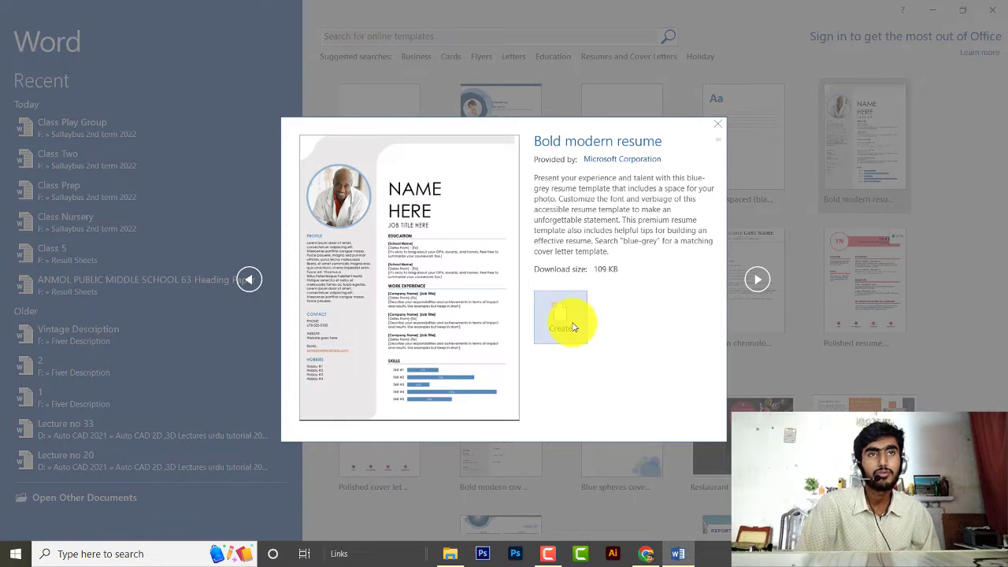
click(568, 322)
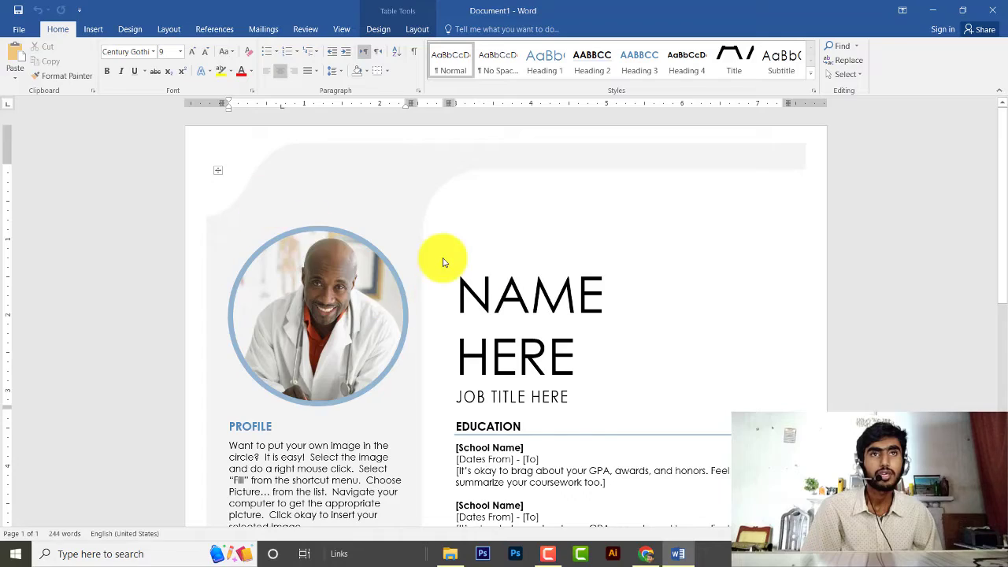
scroll(443, 262, down, 2)
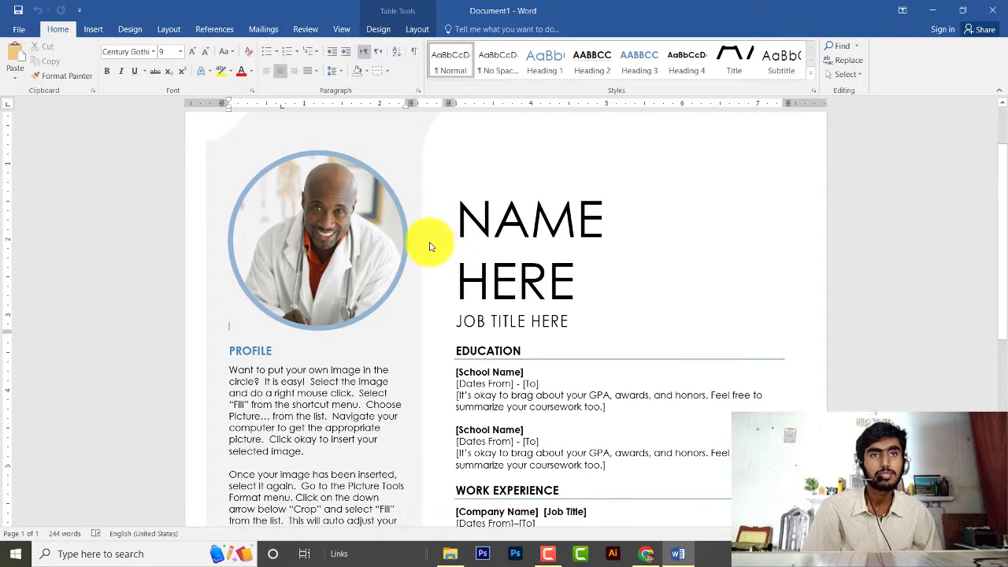
ctrl+scroll(431, 245, down, 2)
scroll(286, 198, down, 3)
scroll(340, 205, up, 2)
Step: Examine the resume's editable parts: the profile photo, the name heading and the chart in the Skills section
click(364, 220)
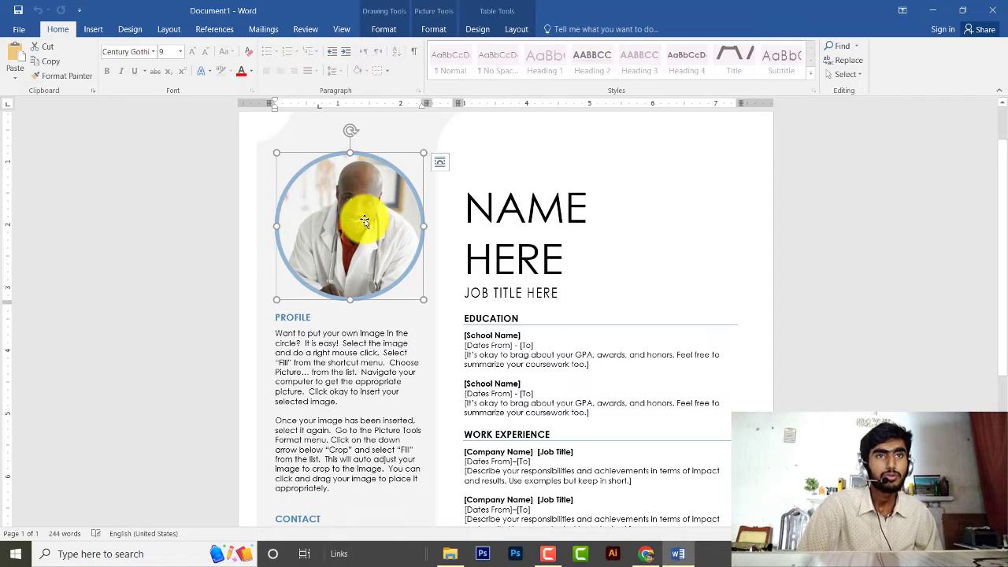
click(573, 212)
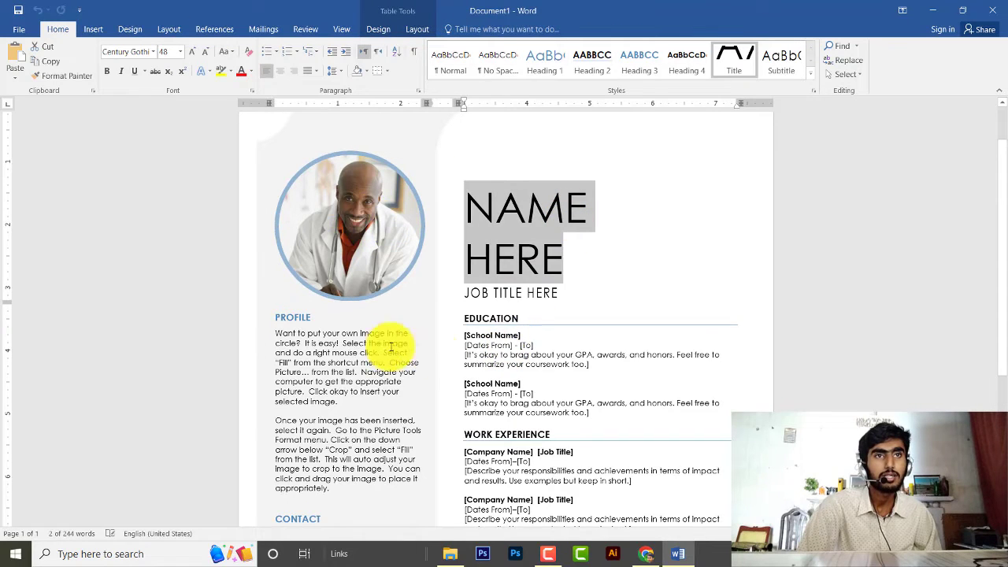
scroll(386, 342, down, 2)
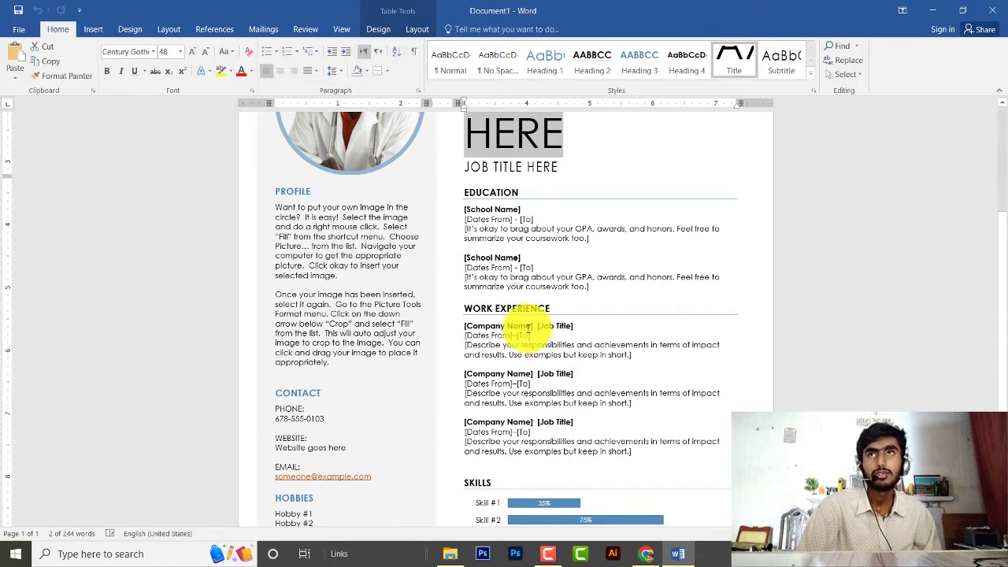
scroll(519, 335, down, 3)
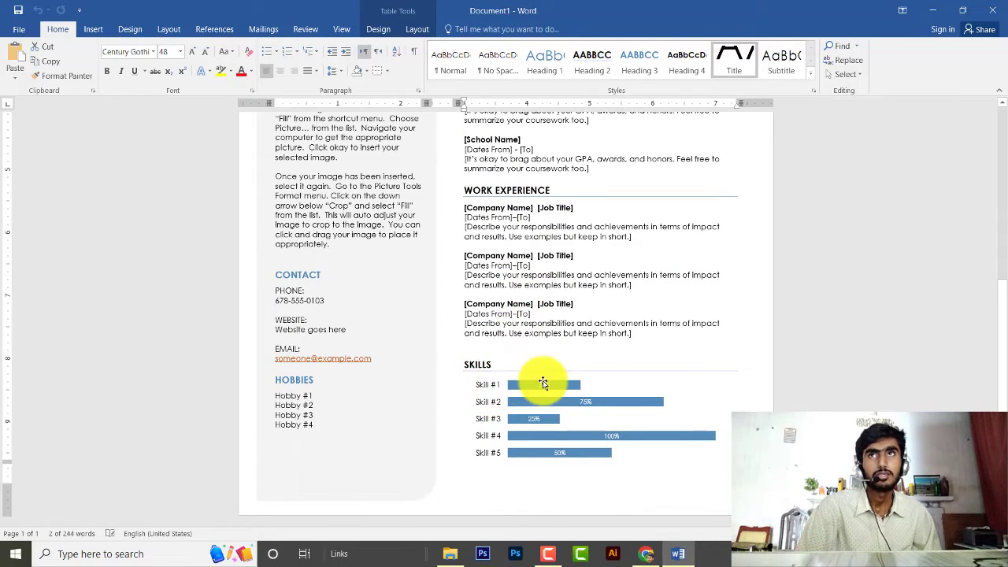
click(544, 388)
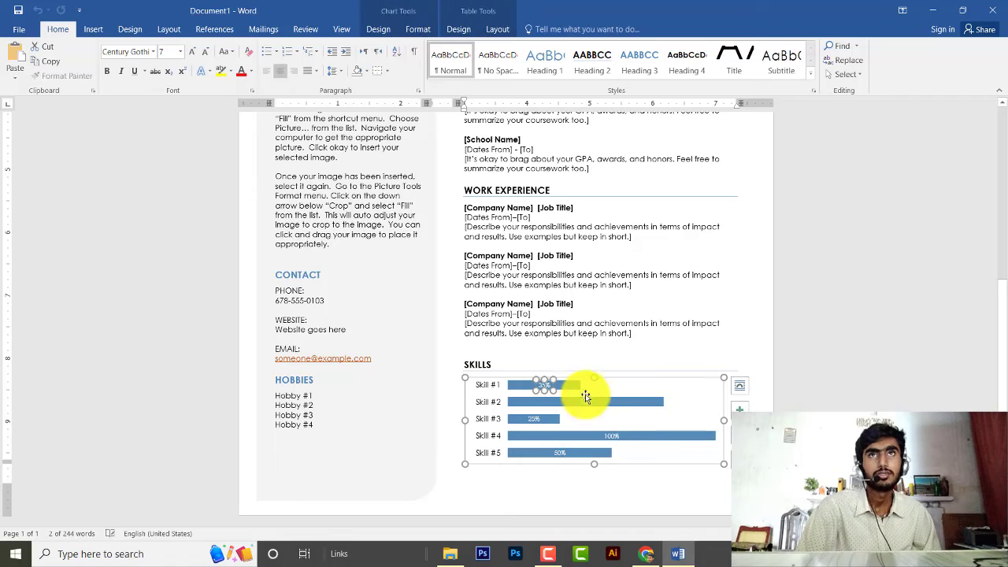
click(660, 367)
click(619, 425)
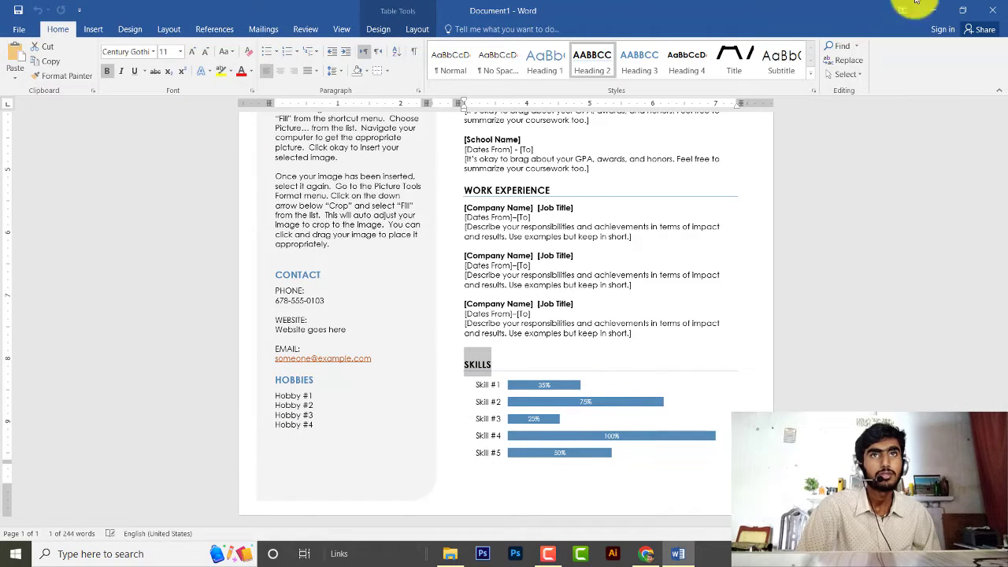
click(14, 30)
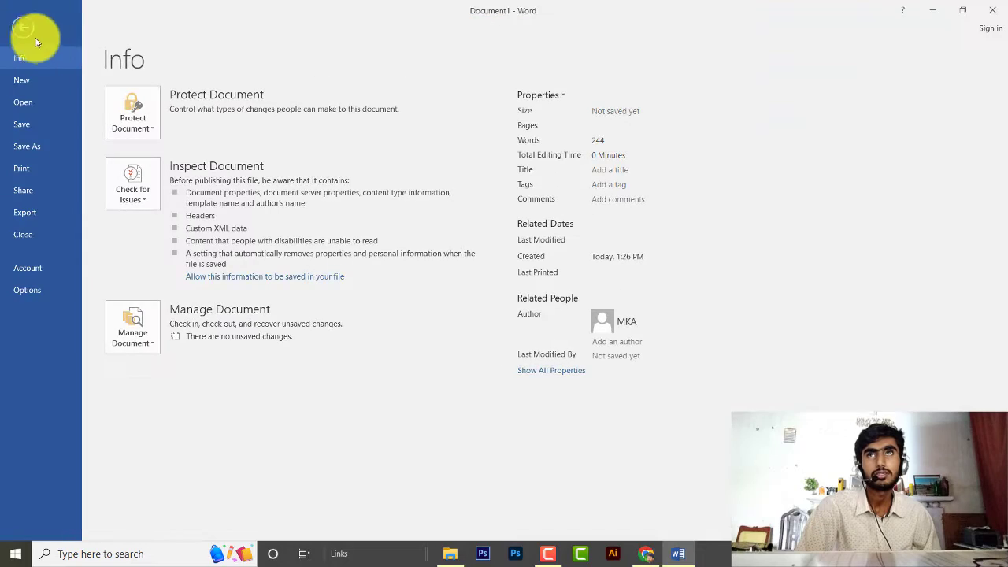
click(20, 23)
click(18, 11)
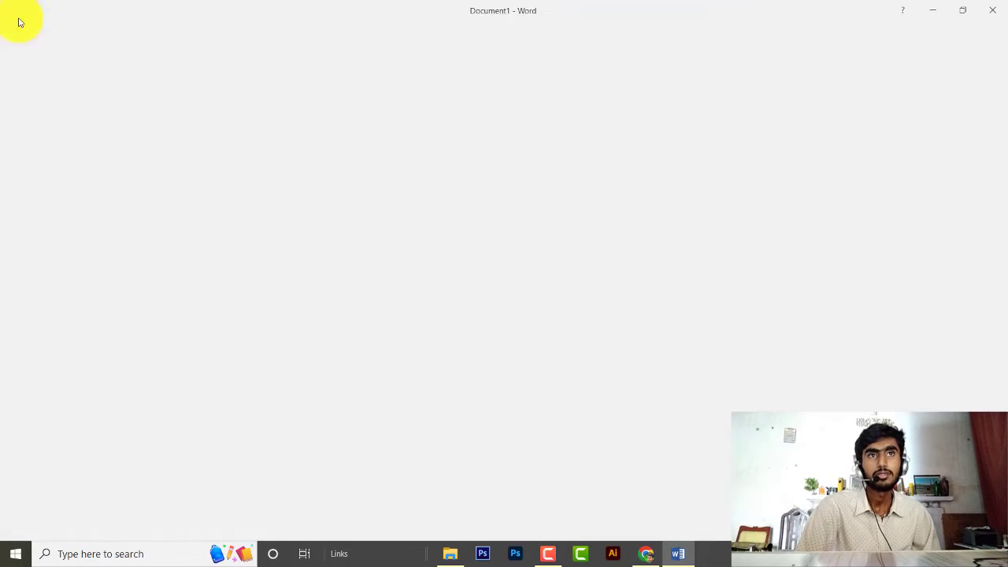
click(18, 27)
scroll(690, 127, up, 5)
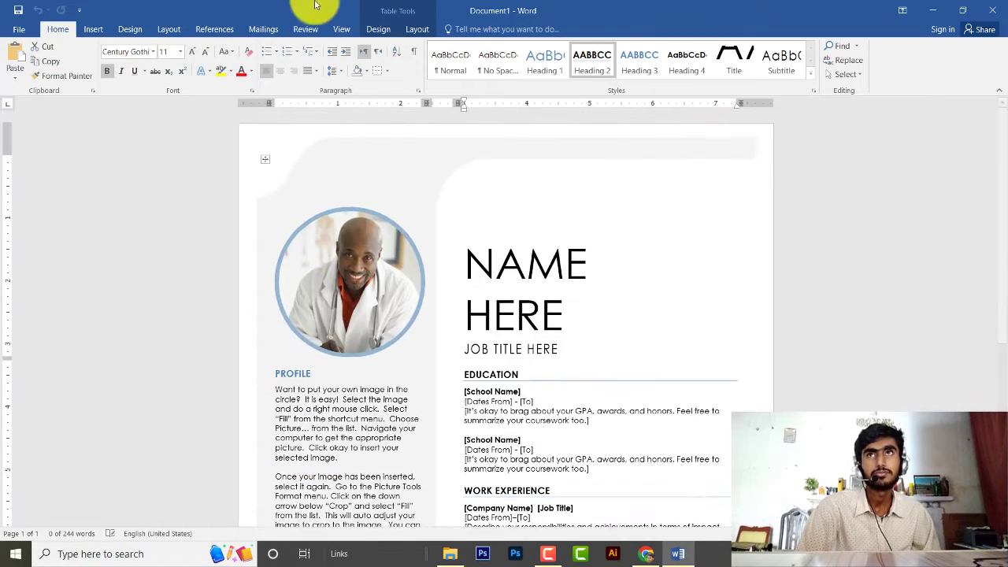
Step: Close the resume document without saving its changes
click(992, 10)
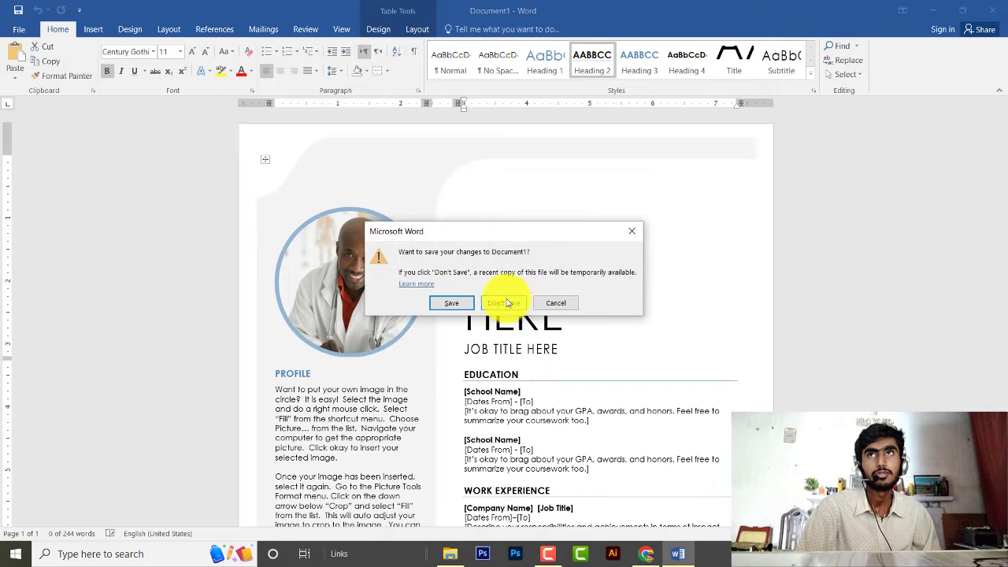
click(553, 303)
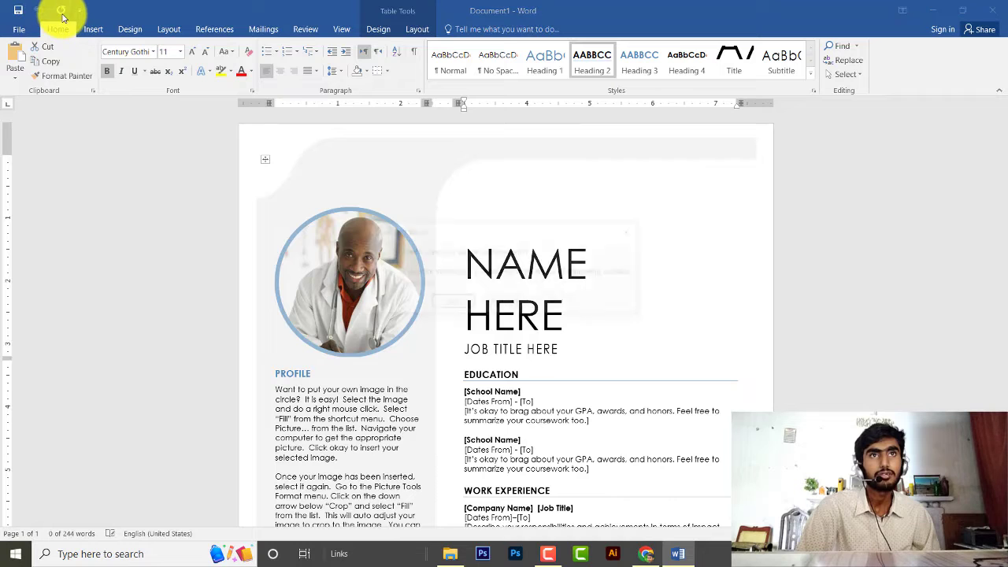
key(alt+F4)
click(490, 304)
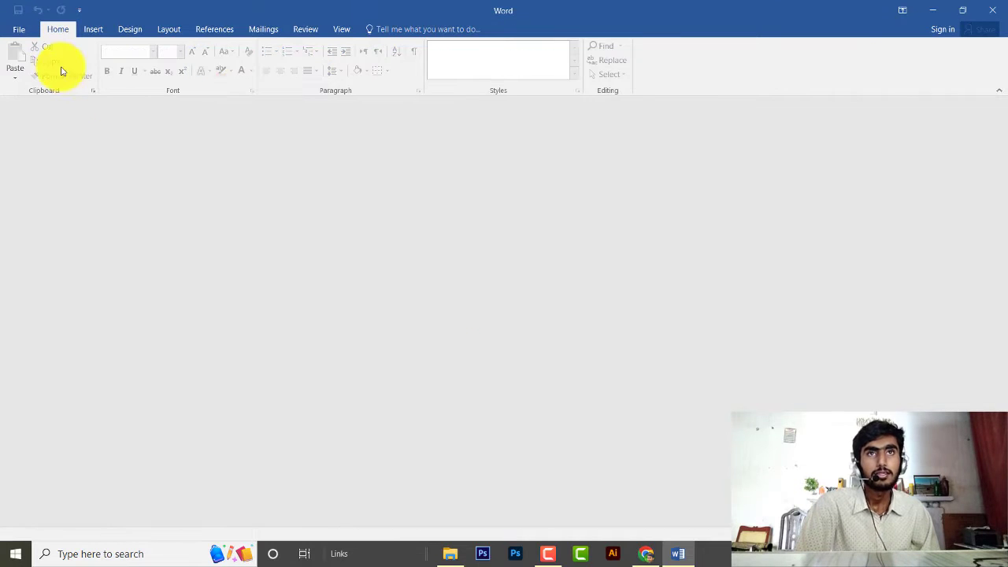
click(21, 28)
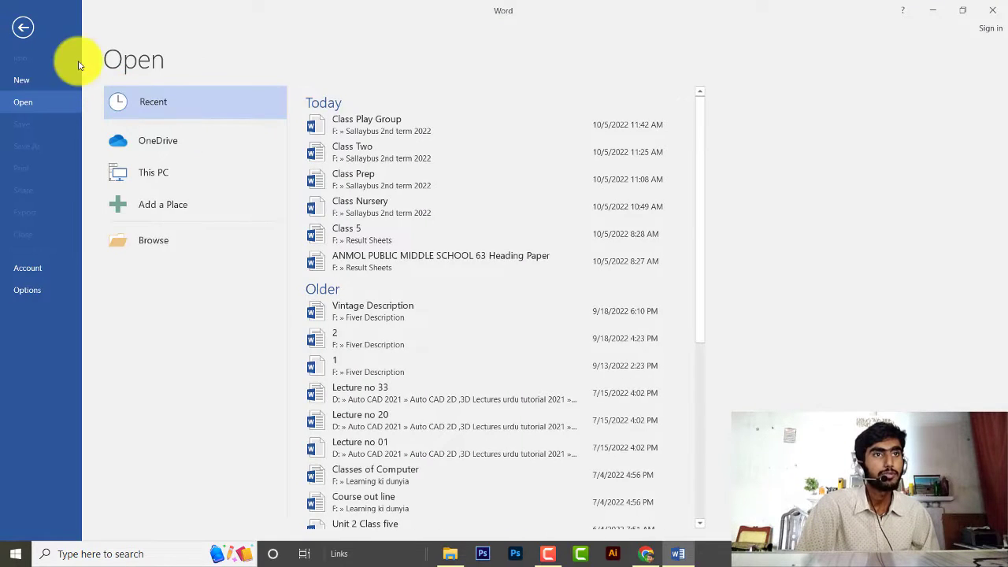
click(10, 23)
click(21, 28)
click(11, 27)
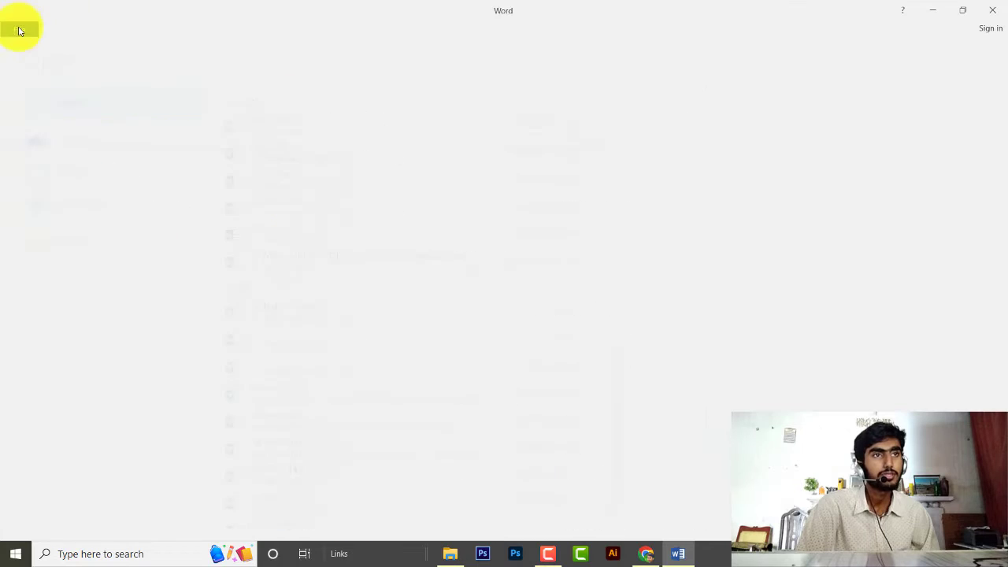
Step: Close the empty Word window, refresh the desktop and relaunch Word from its desktop shortcut
click(994, 9)
right_click(348, 184)
click(370, 221)
right_click(507, 226)
click(517, 229)
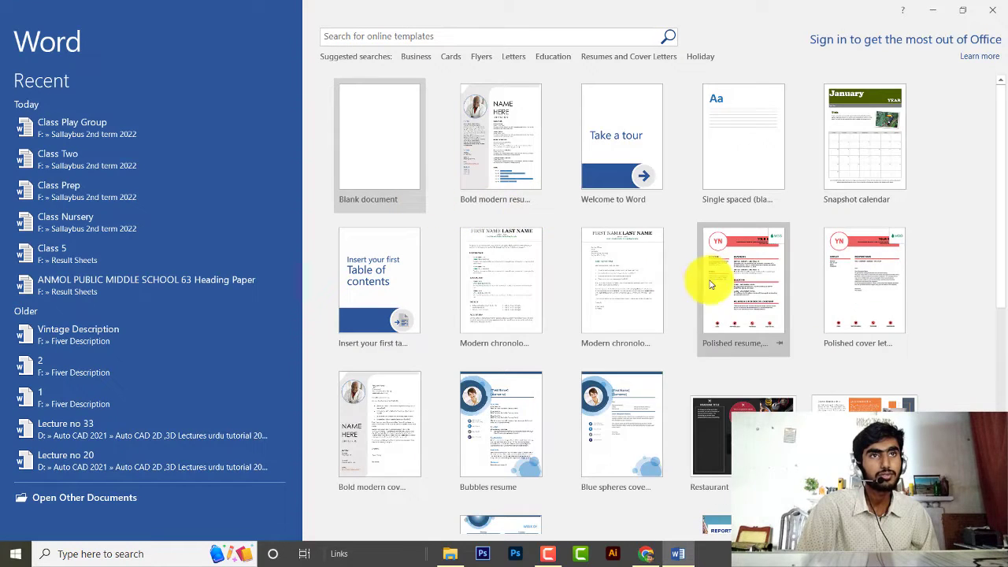
Step: Look through the complete list of featured templates on the start screen, down to the party invitation flyer
scroll(706, 317, down, 1)
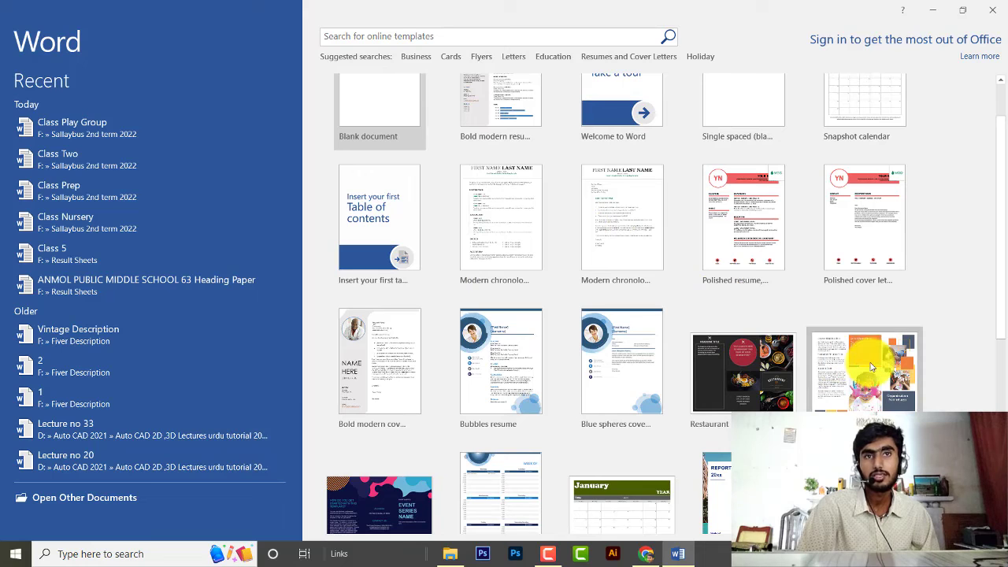
scroll(934, 376, down, 2)
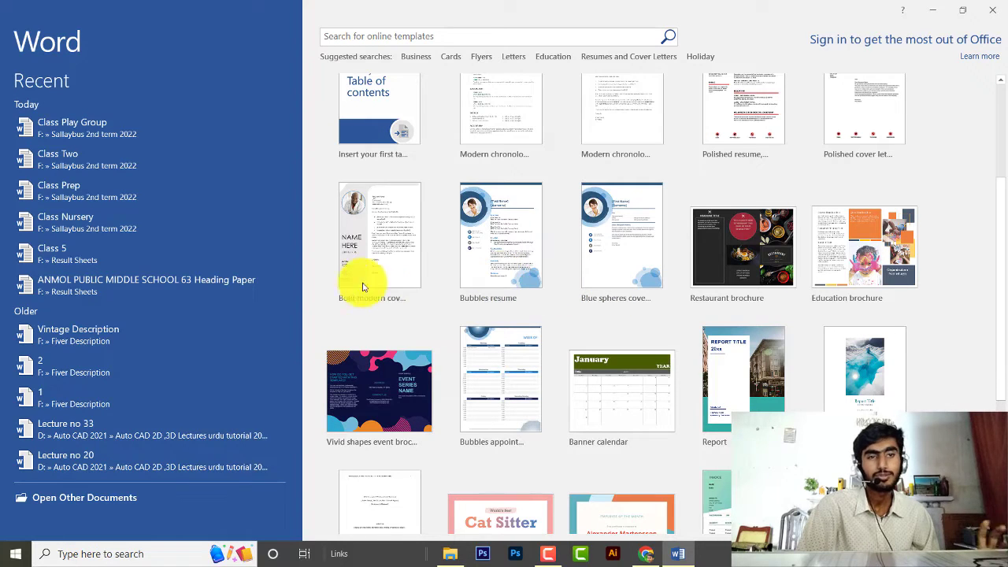
scroll(422, 421, down, 2)
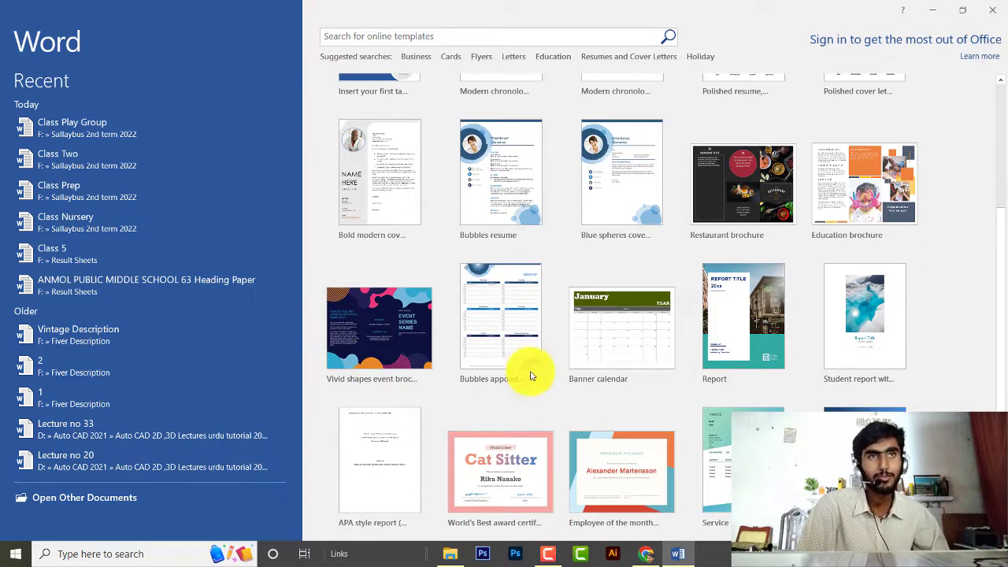
scroll(871, 353, down, 2)
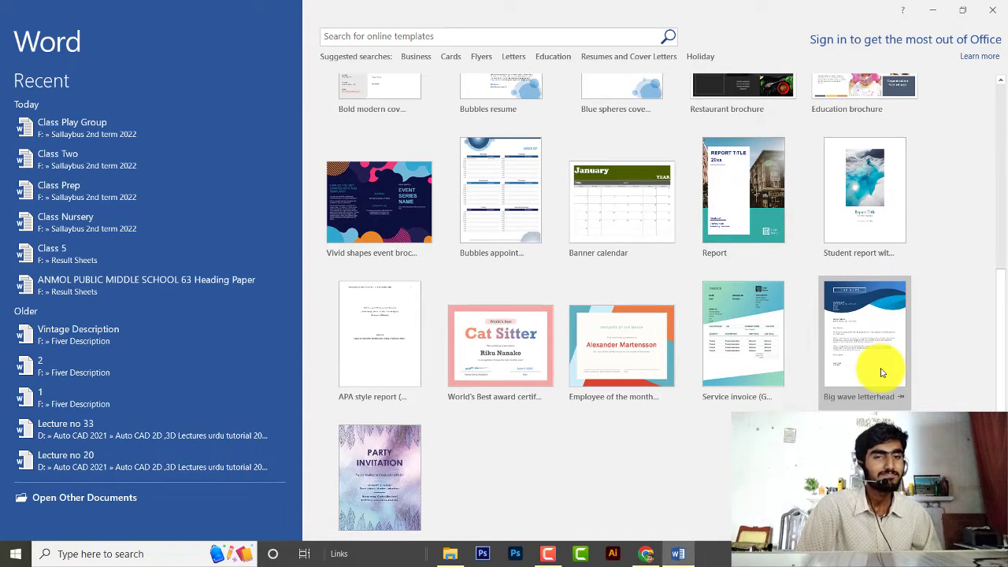
scroll(883, 386, down, 1)
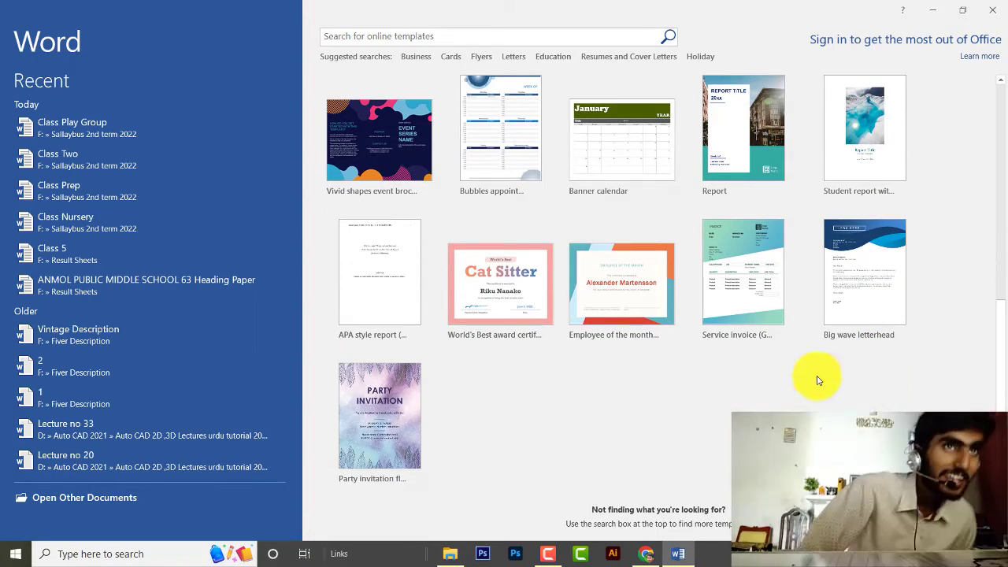
scroll(851, 383, up, 7)
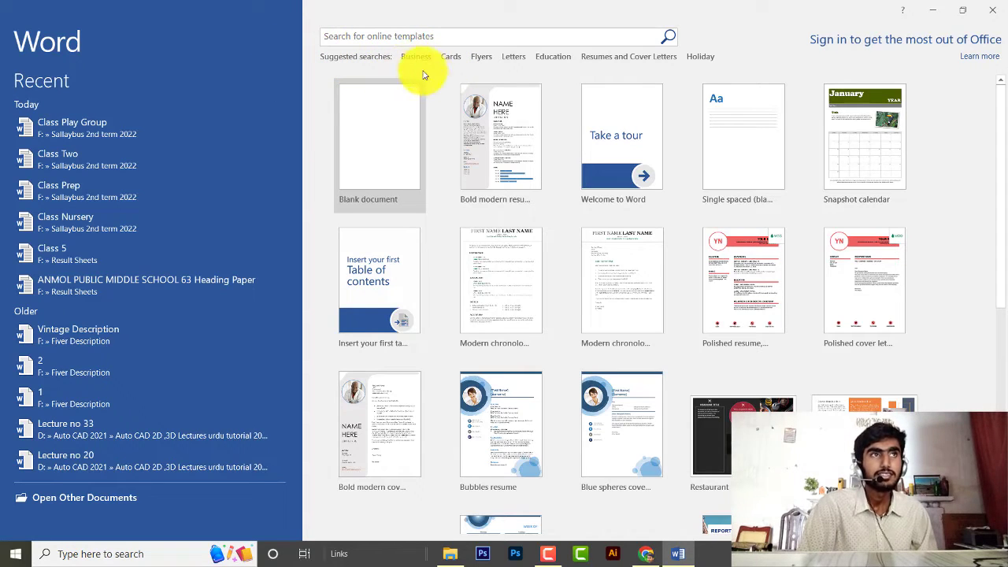
Step: Run the suggested online template search for Flyers and look through the flyer designs
click(484, 58)
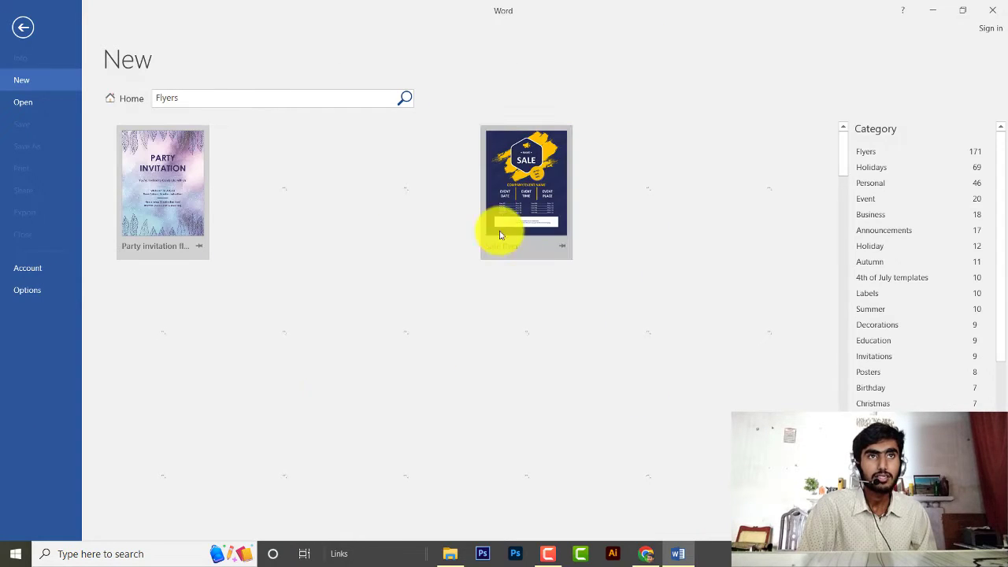
scroll(642, 327, down, 1)
scroll(642, 327, down, 3)
scroll(645, 327, down, 2)
scroll(646, 327, down, 4)
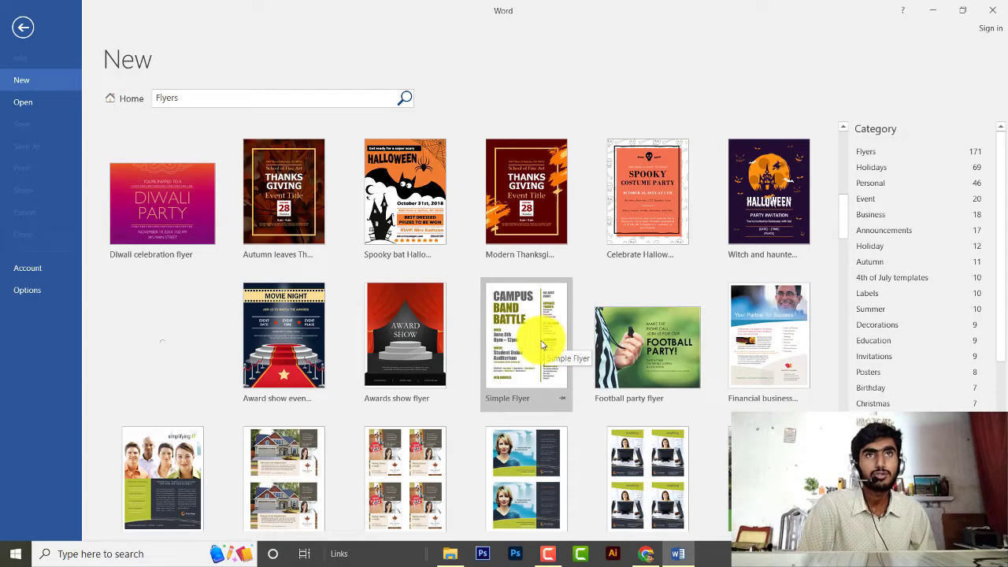
scroll(542, 344, down, 2)
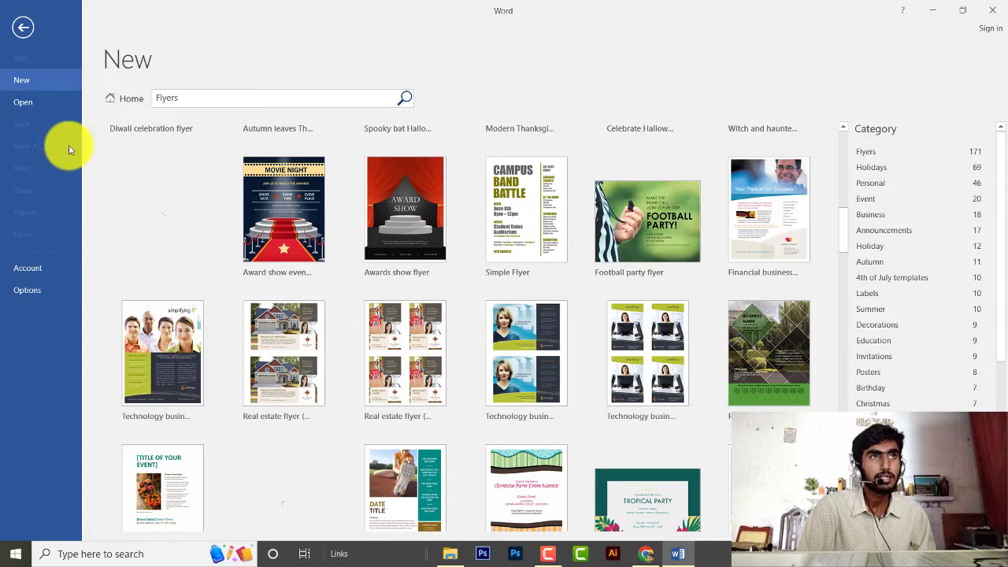
scroll(236, 180, down, 1)
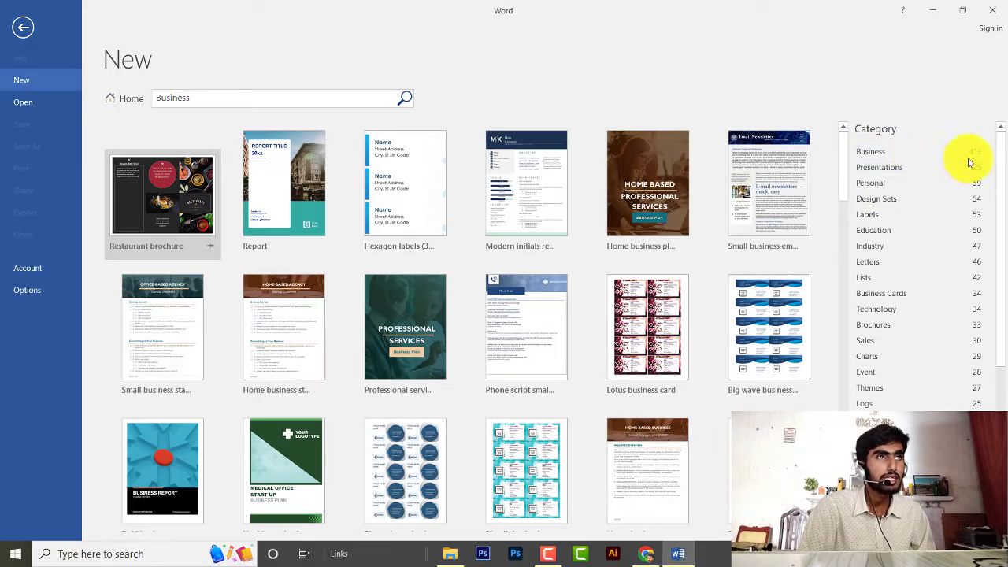
Step: Look through the Business template designs and the list of online template categories
mouse_move(847, 161)
mouse_down()
mouse_move(846, 195)
mouse_move(857, 164)
mouse_up()
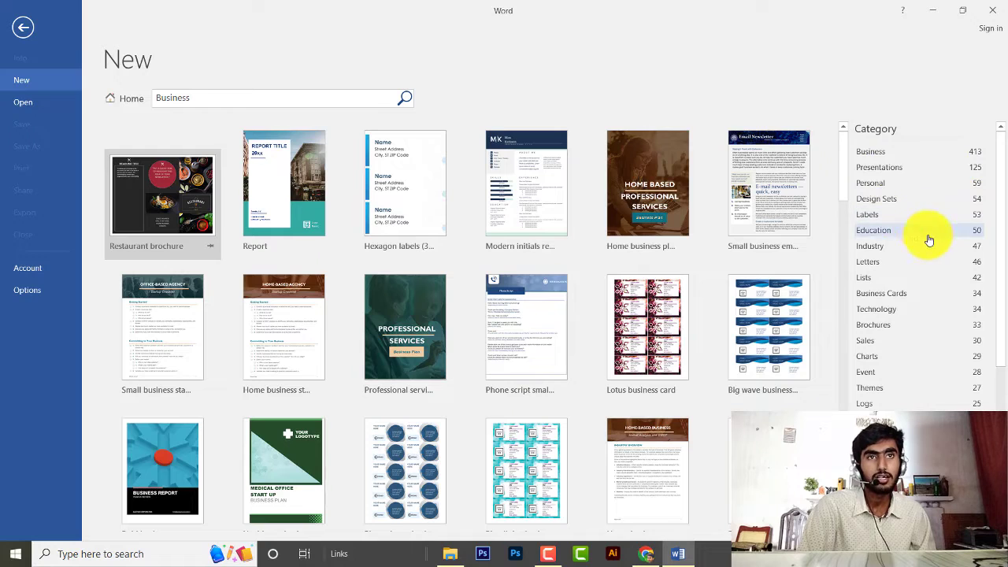
scroll(677, 251, down, 5)
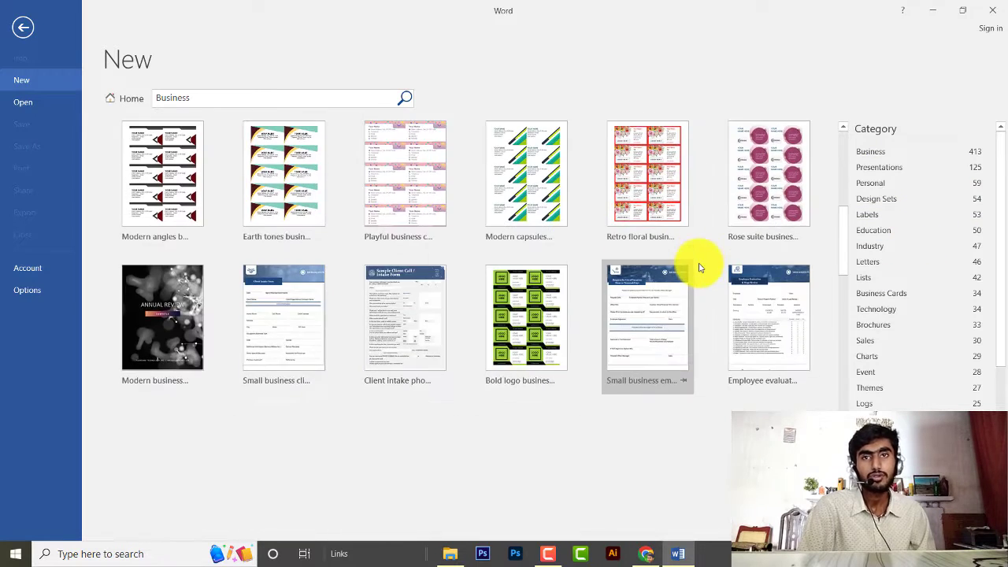
scroll(703, 267, down, 4)
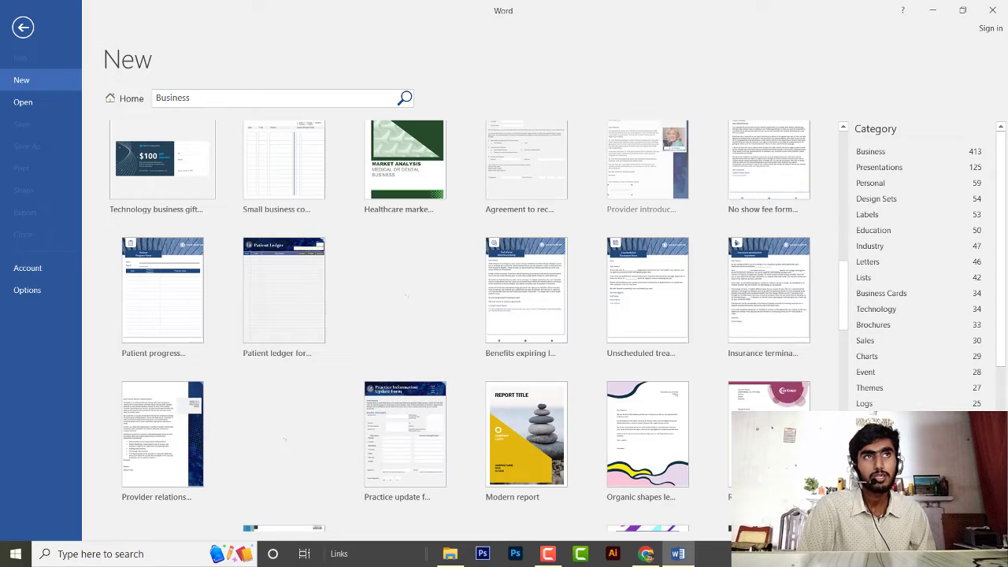
scroll(508, 318, down, 3)
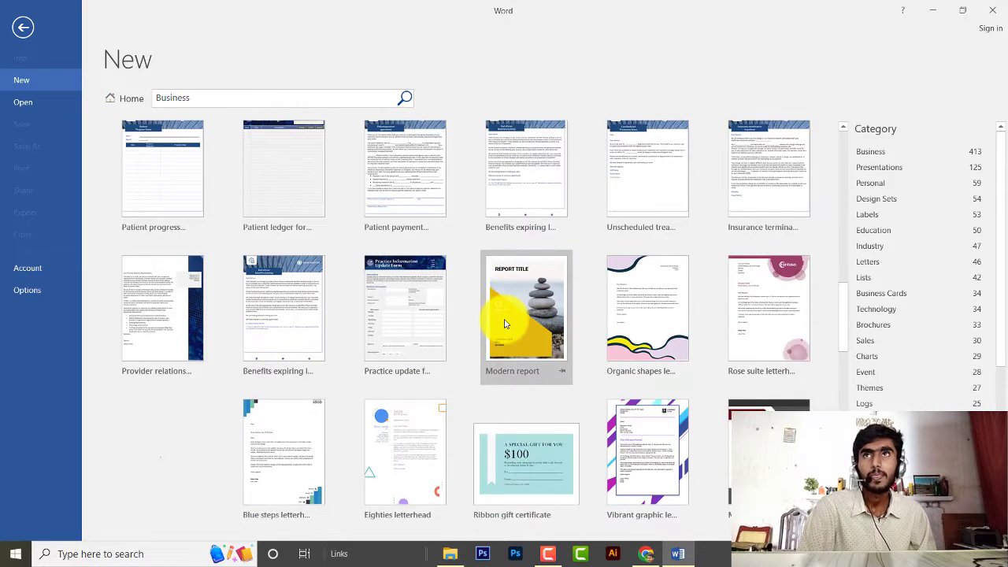
scroll(561, 335, down, 2)
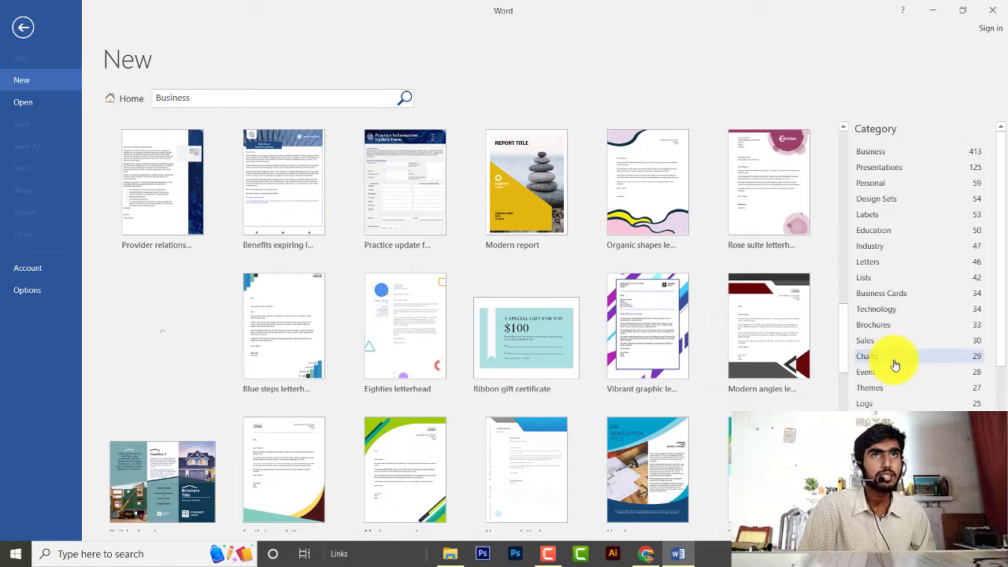
scroll(331, 288, down, 2)
scroll(551, 336, up, 2)
scroll(586, 301, down, 5)
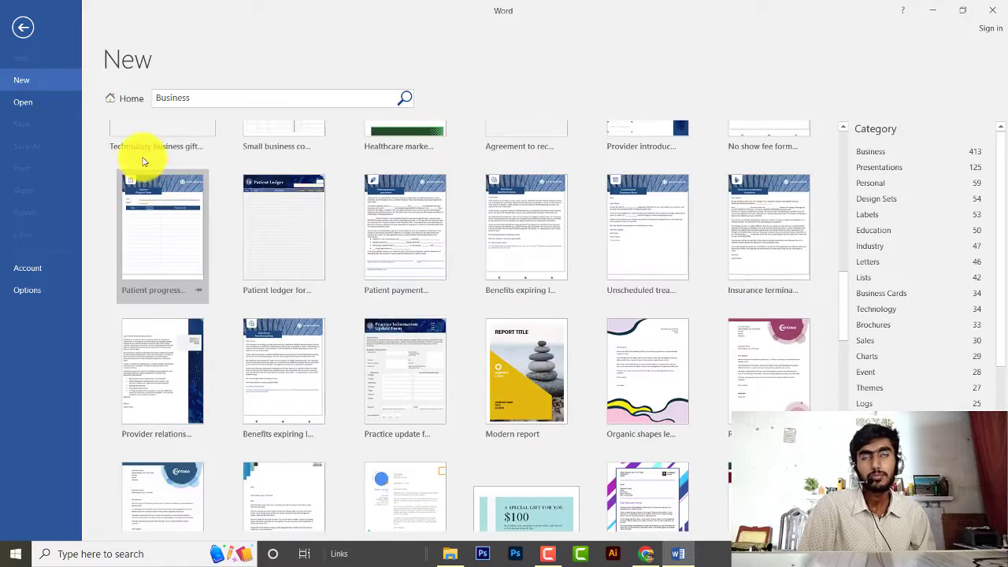
Step: Return to the start screen and create a new blank document
click(18, 28)
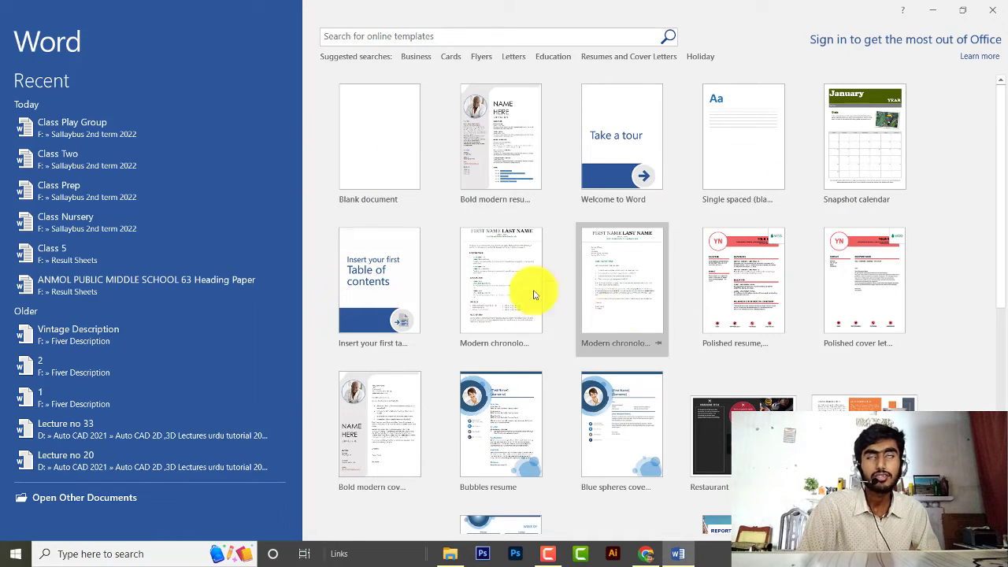
click(354, 171)
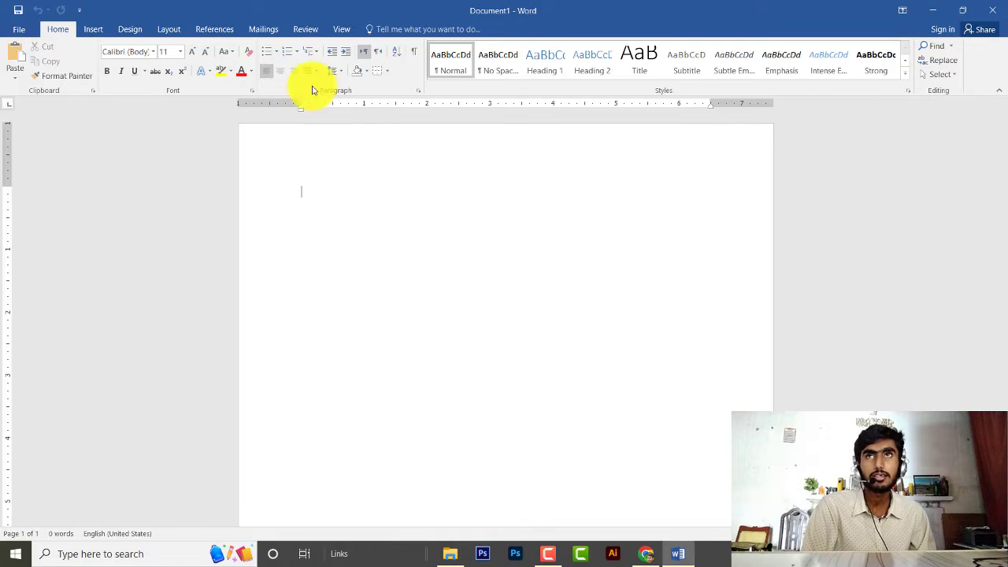
Step: Look over the ribbon commands for inserting content, document design, page layout and references
click(94, 34)
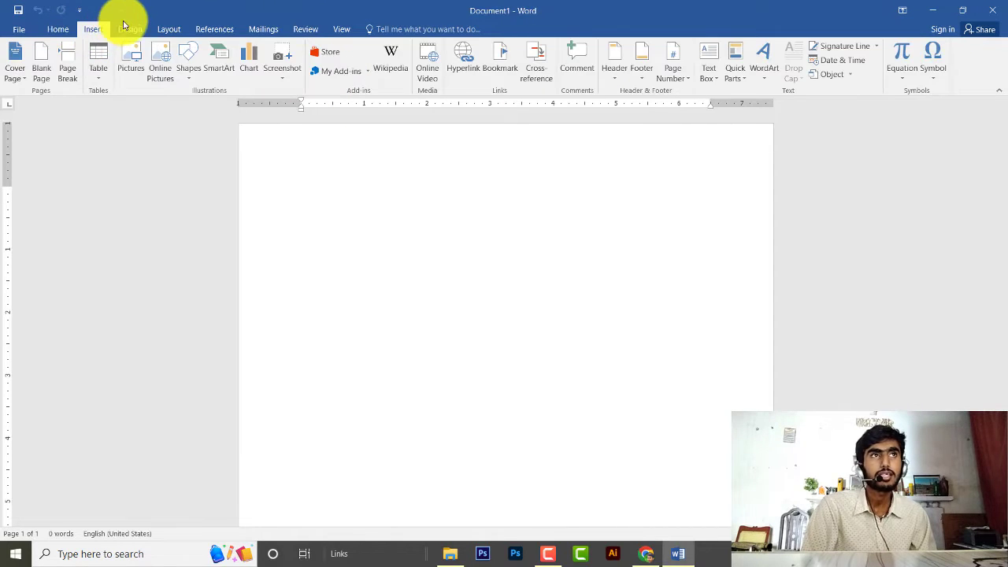
click(130, 28)
click(171, 32)
click(216, 31)
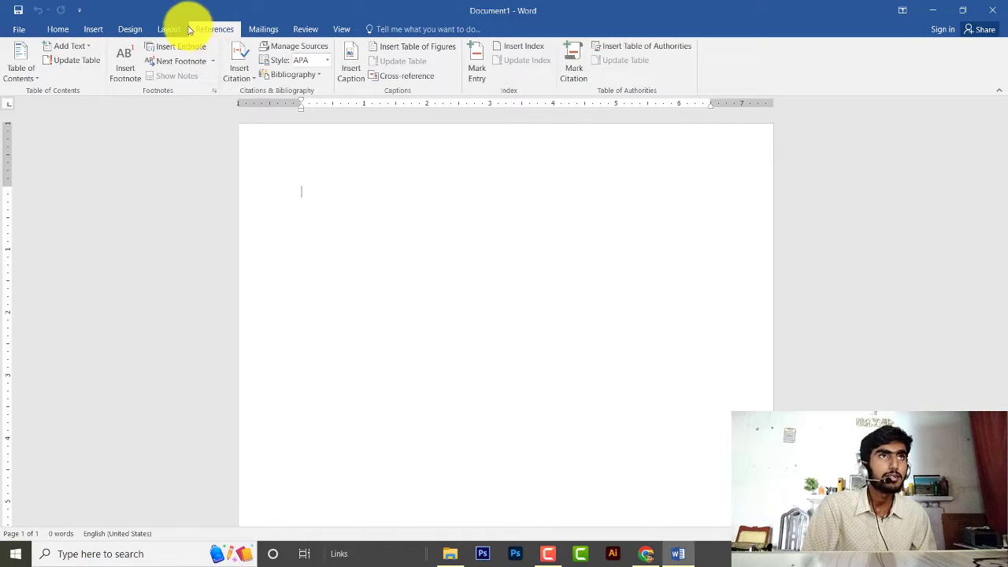
click(94, 29)
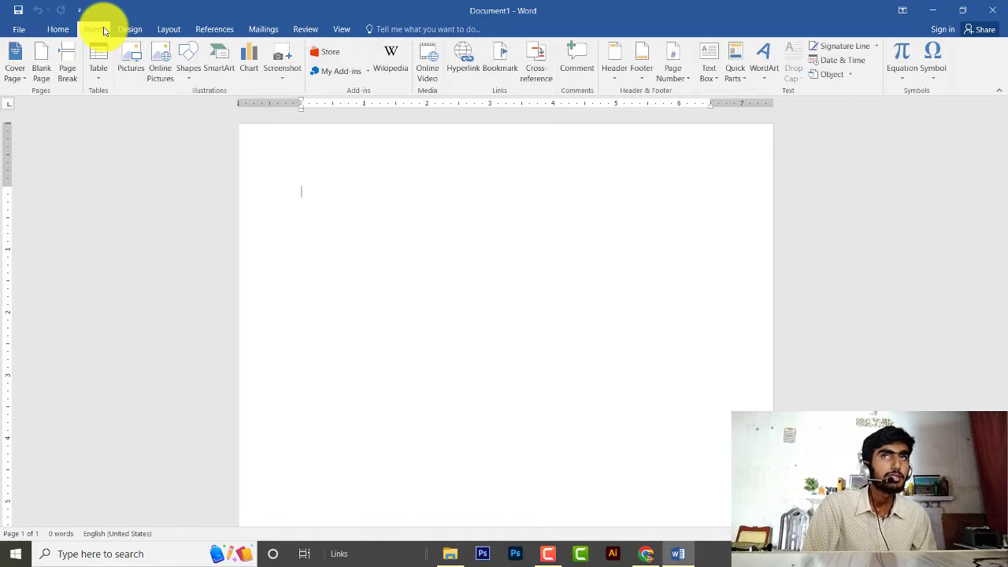
click(129, 30)
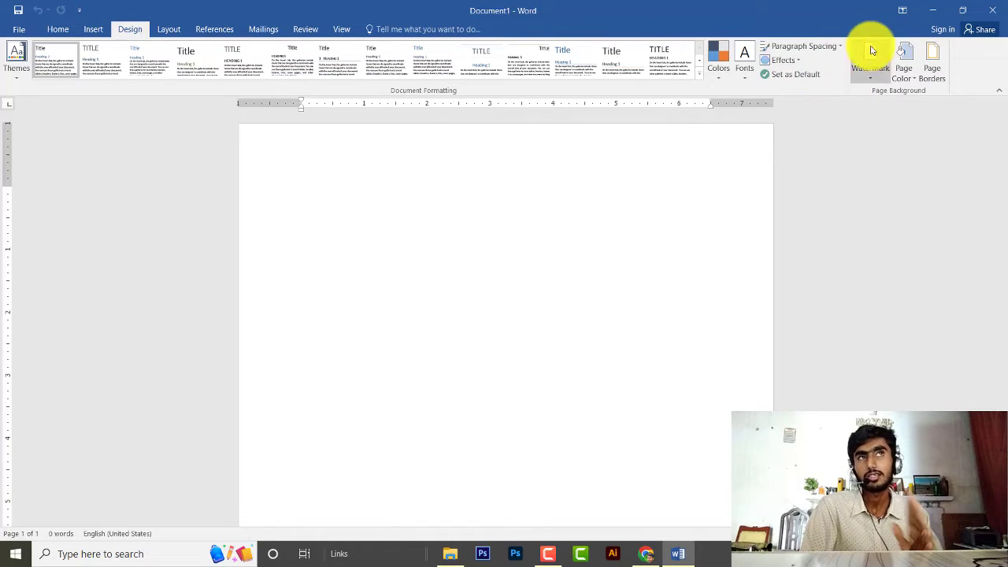
click(93, 29)
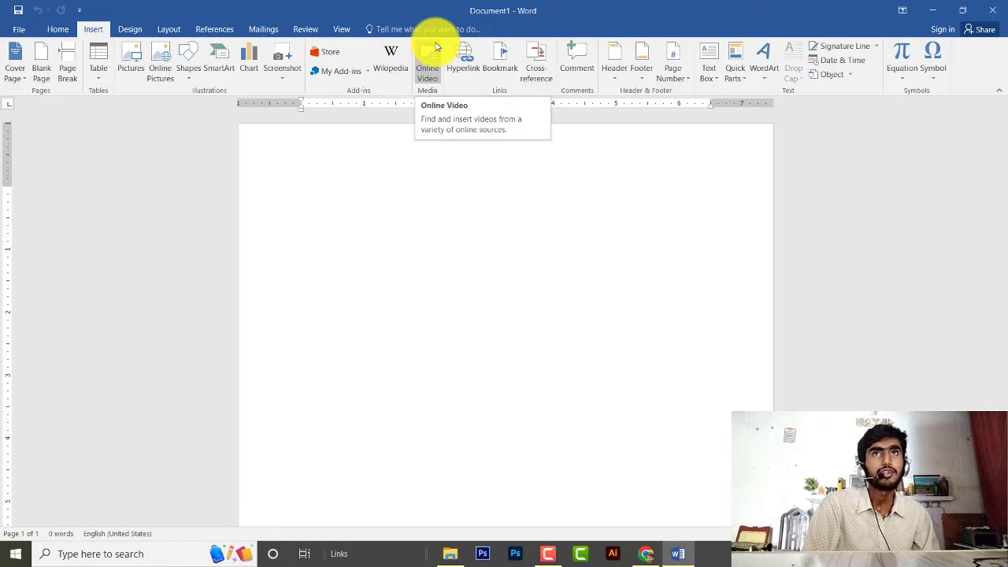
Step: Compare the layout and design commands, and view the references, mailings, review and view commands in turn
click(167, 33)
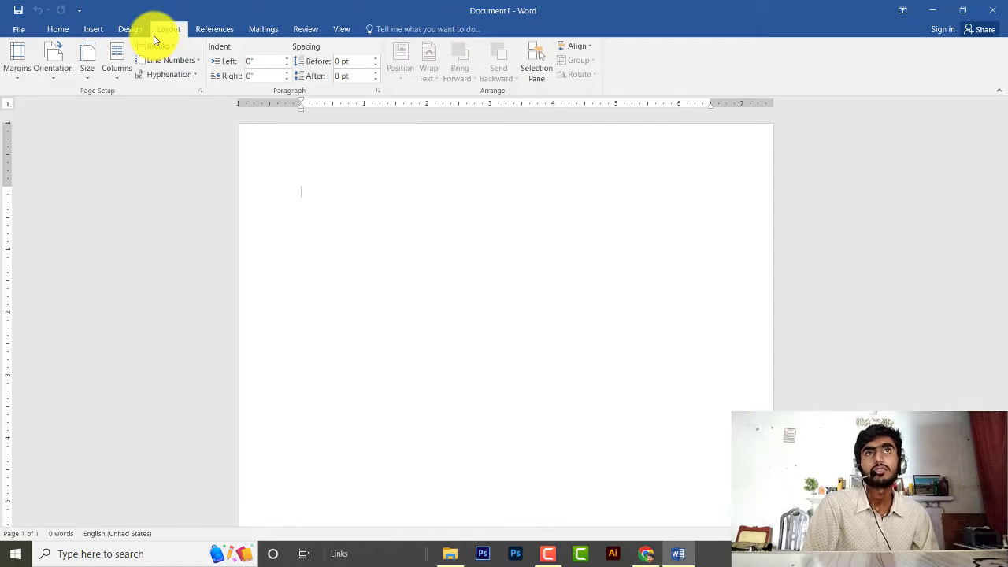
click(140, 30)
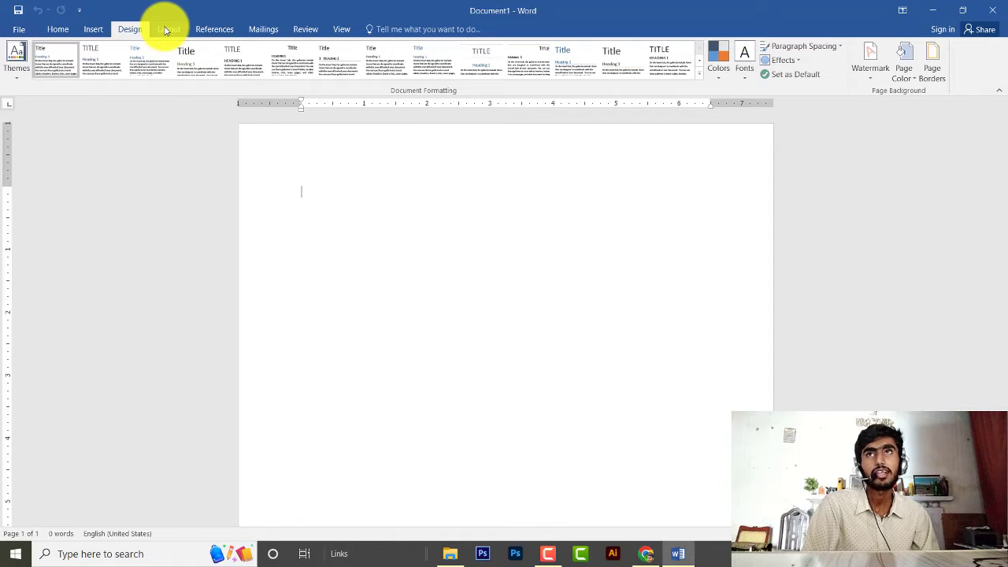
click(166, 29)
click(217, 29)
click(273, 30)
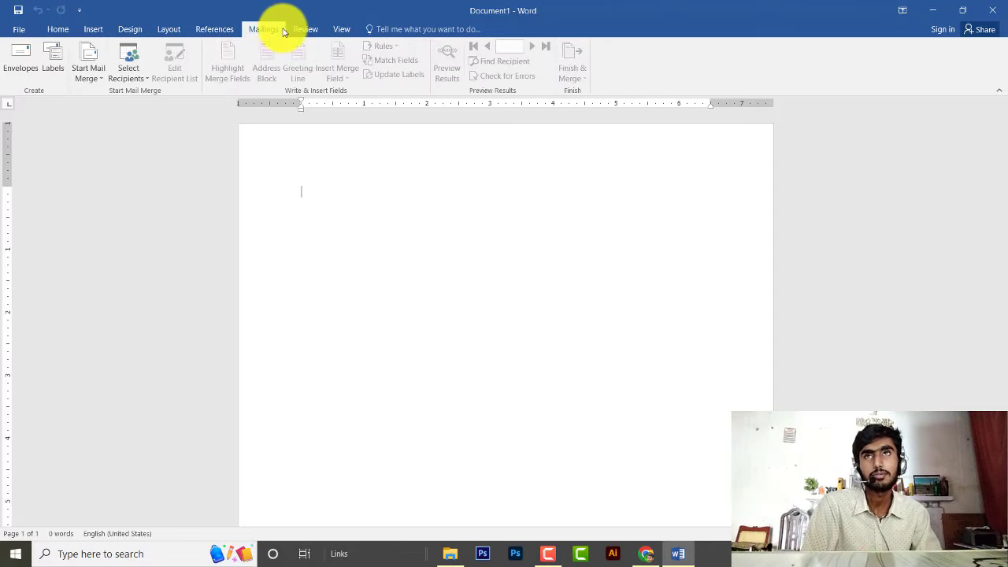
click(316, 29)
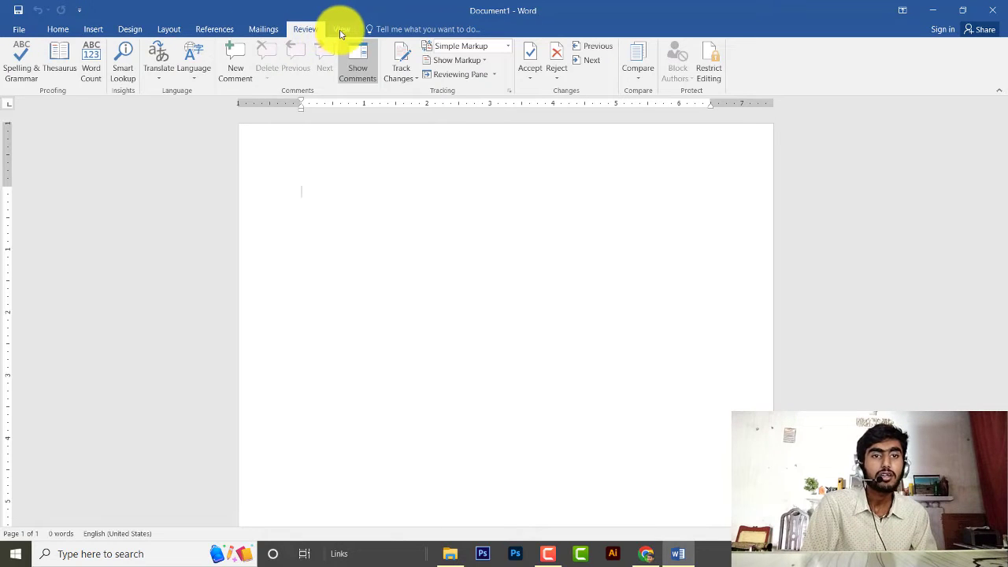
click(346, 30)
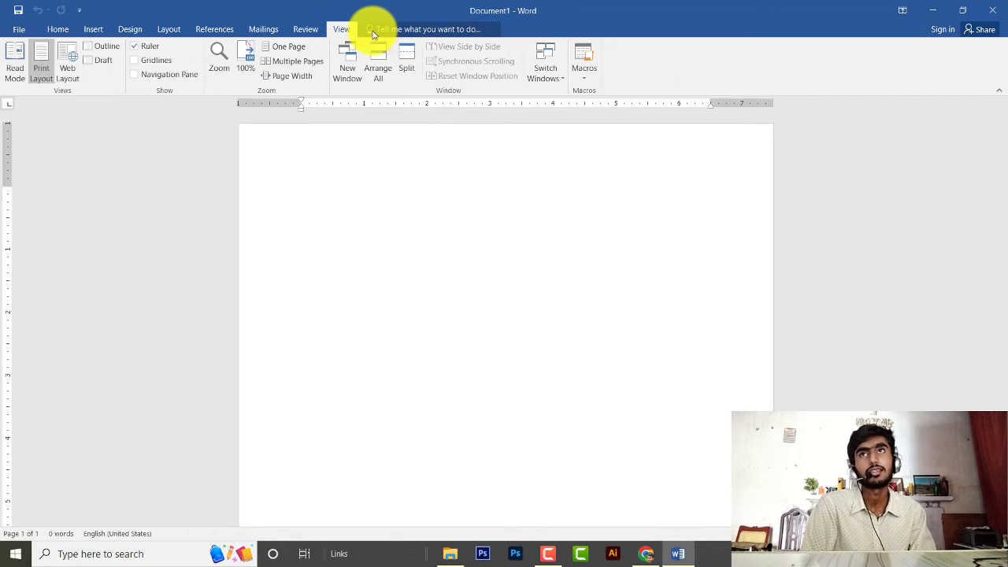
click(16, 26)
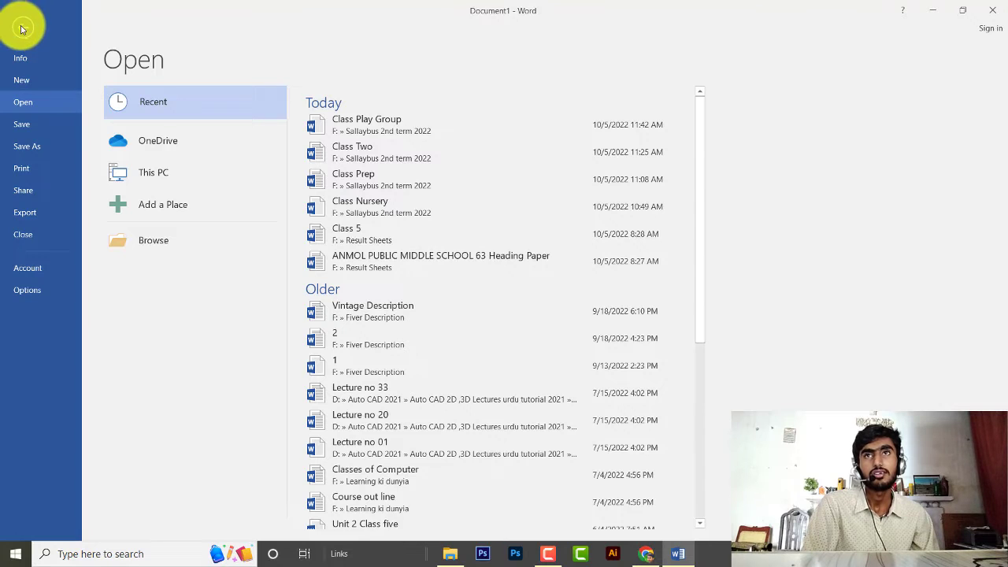
click(21, 26)
click(19, 29)
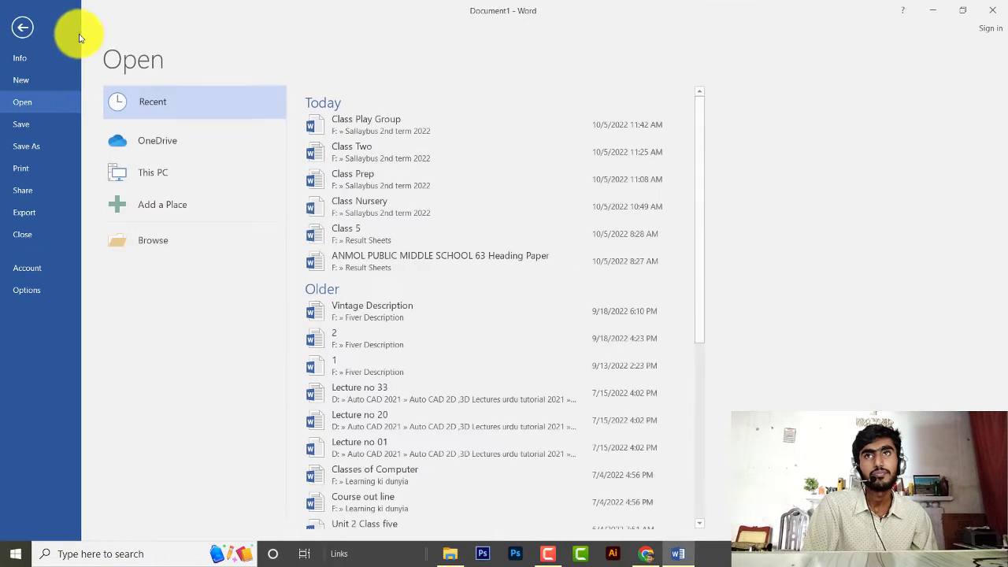
click(25, 28)
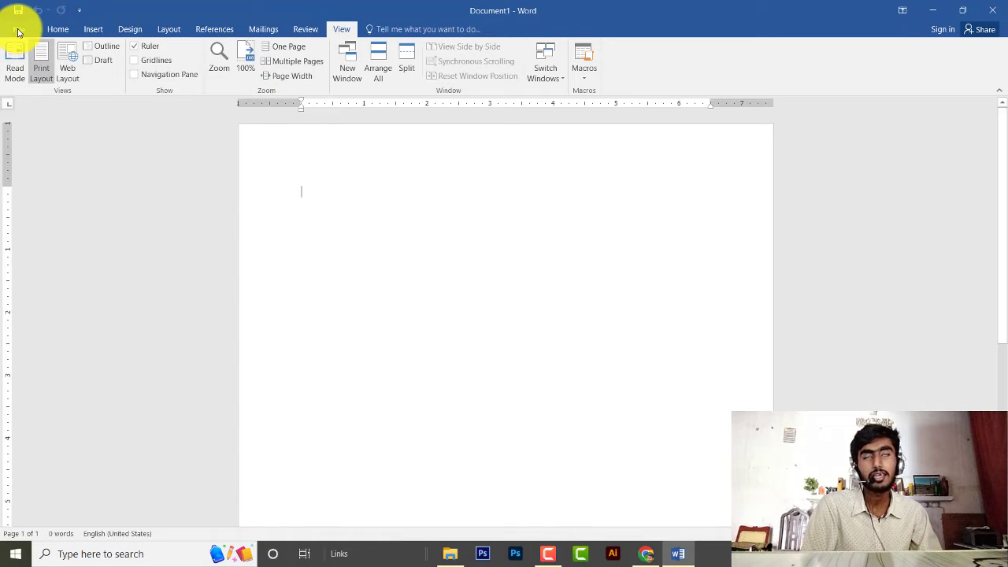
Step: Examine the blank document's information page, including its protection options, properties and author contact card
click(19, 32)
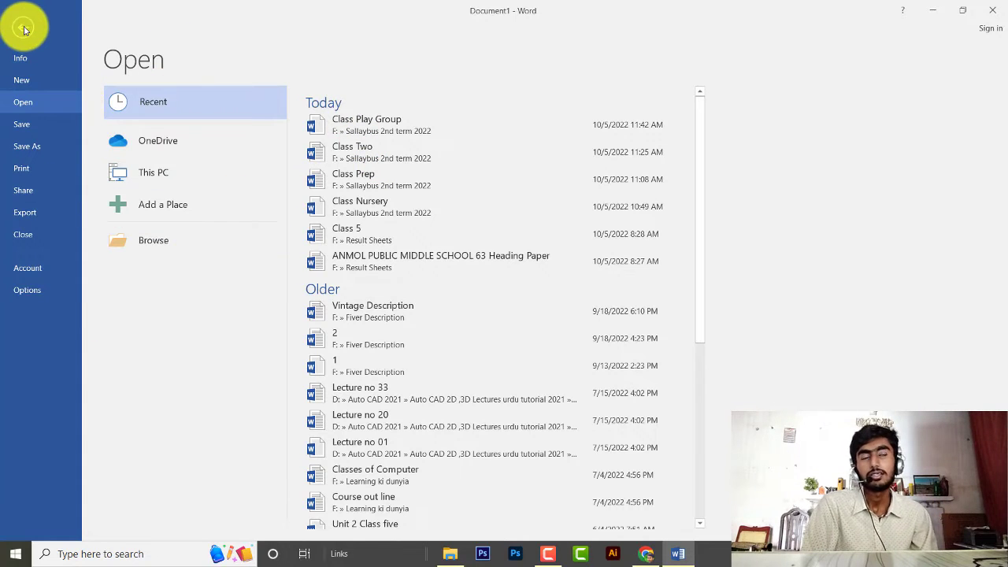
click(24, 59)
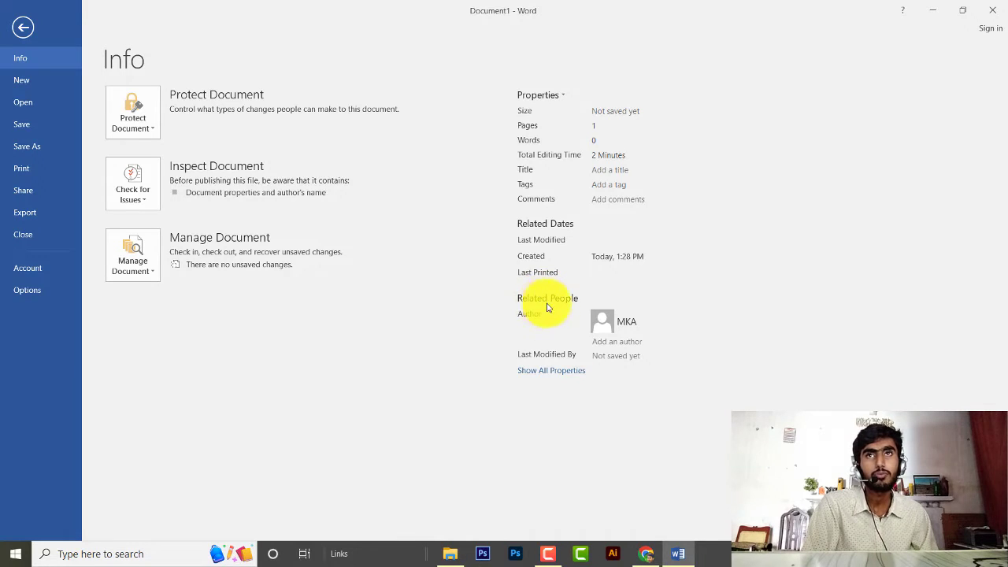
mouse_move(604, 330)
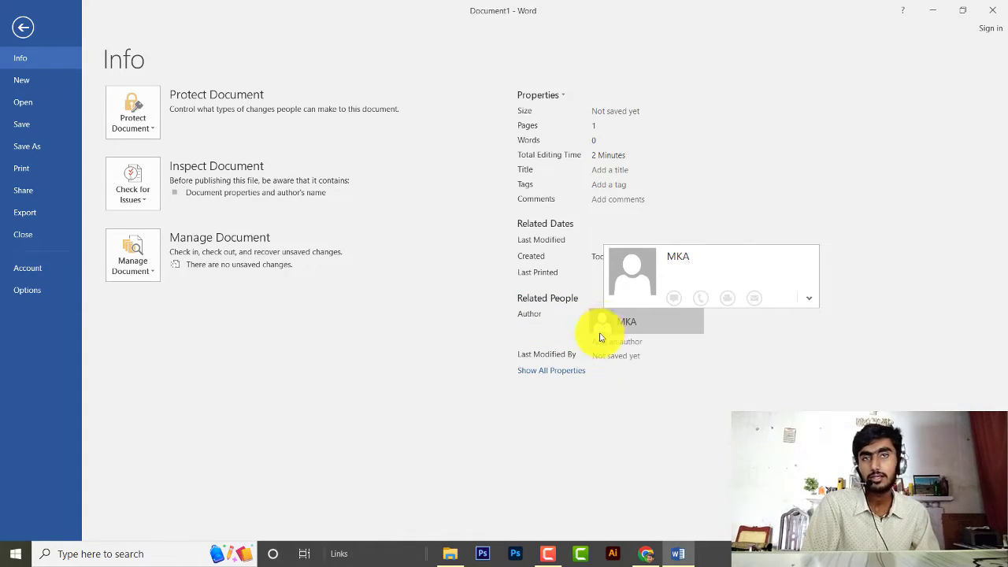
Step: Review the pages for creating and opening documents, and look through the folders offered for saving this one
click(21, 81)
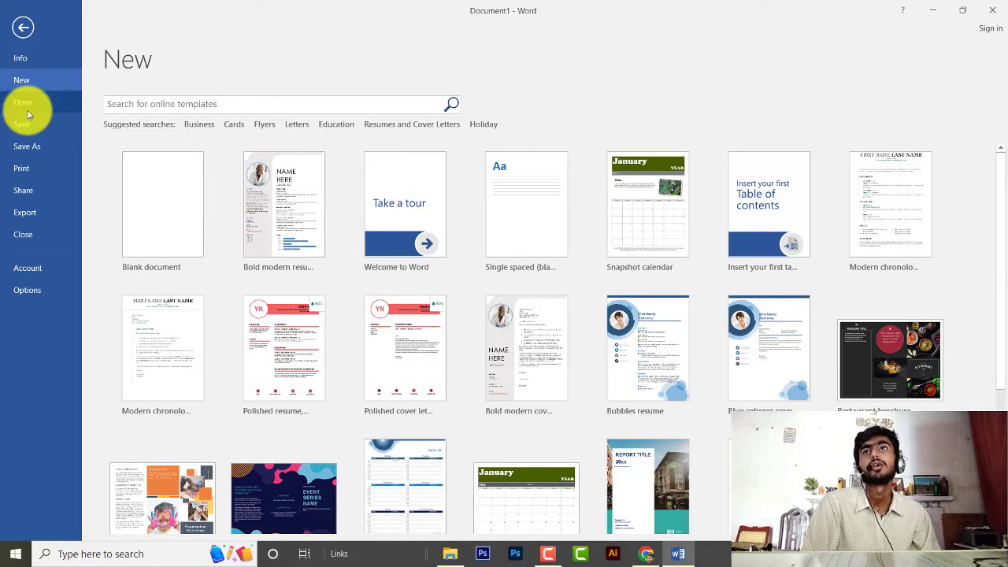
click(23, 104)
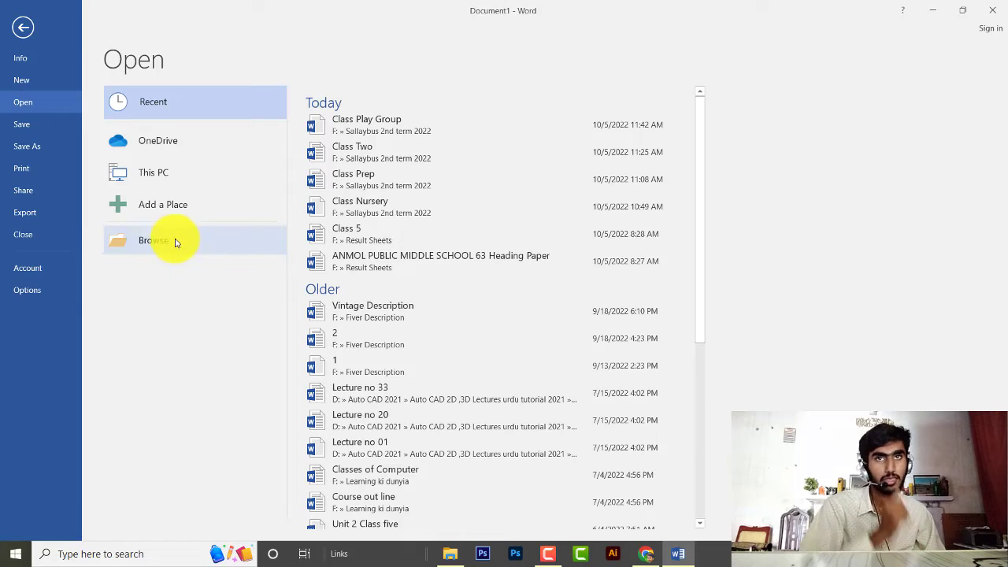
click(34, 132)
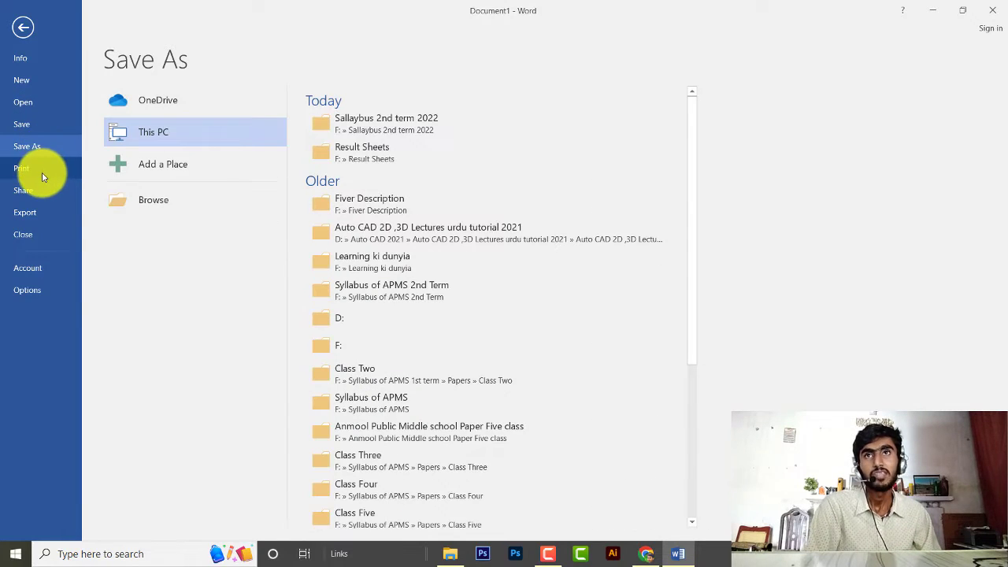
click(30, 132)
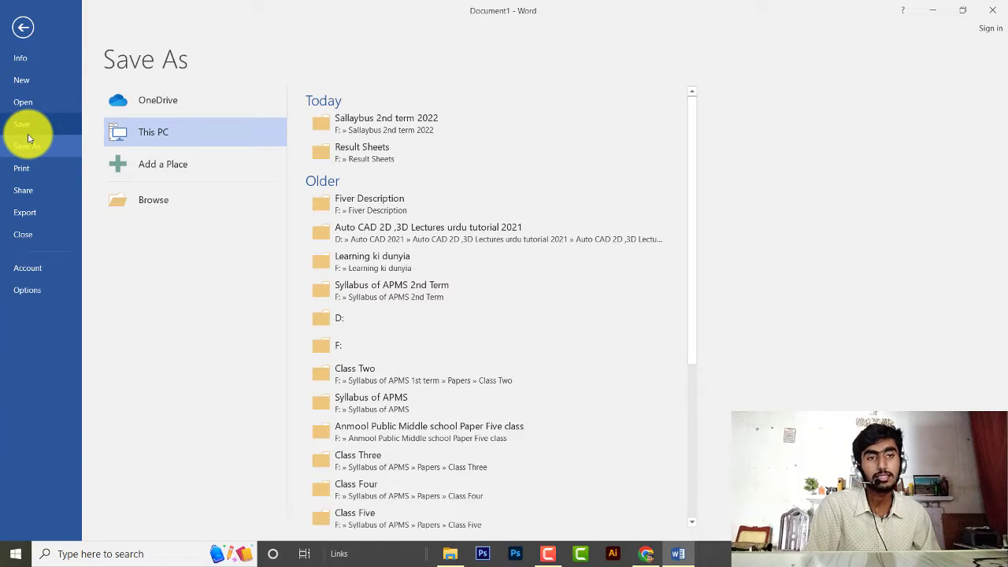
scroll(400, 168, down, 3)
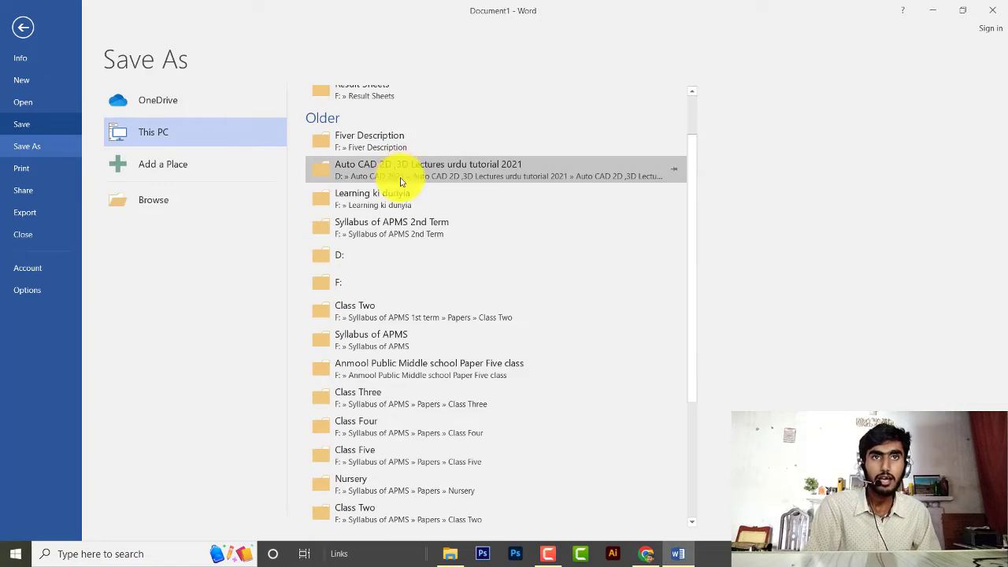
scroll(405, 284, up, 3)
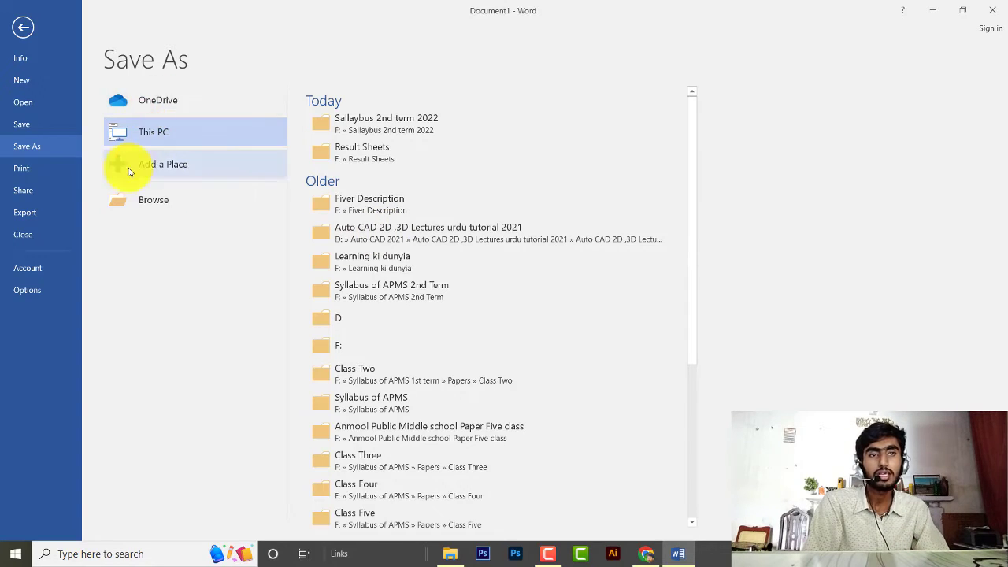
Step: Review the document's print settings and preview, its sharing methods and the PDF/XPS export options
click(57, 168)
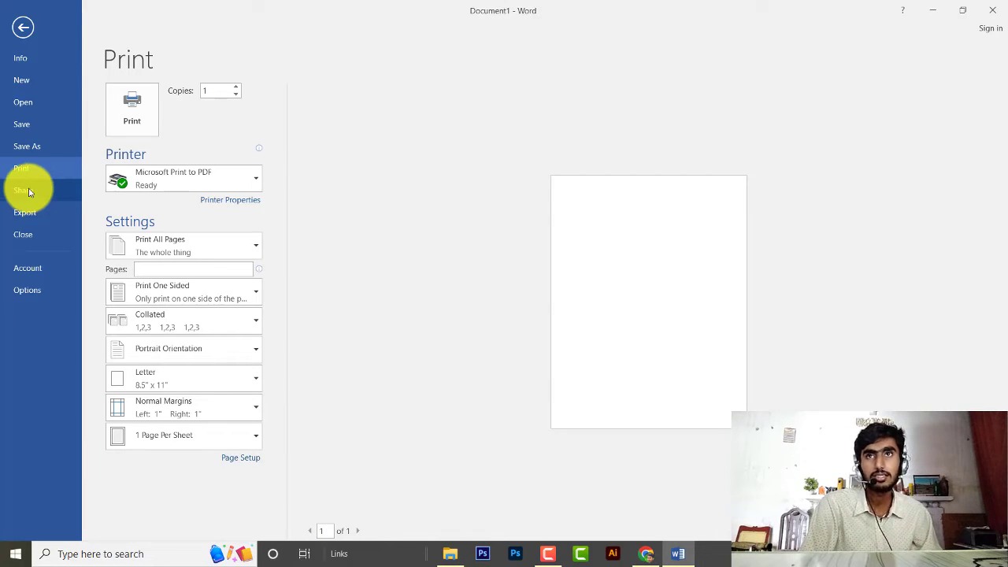
click(28, 192)
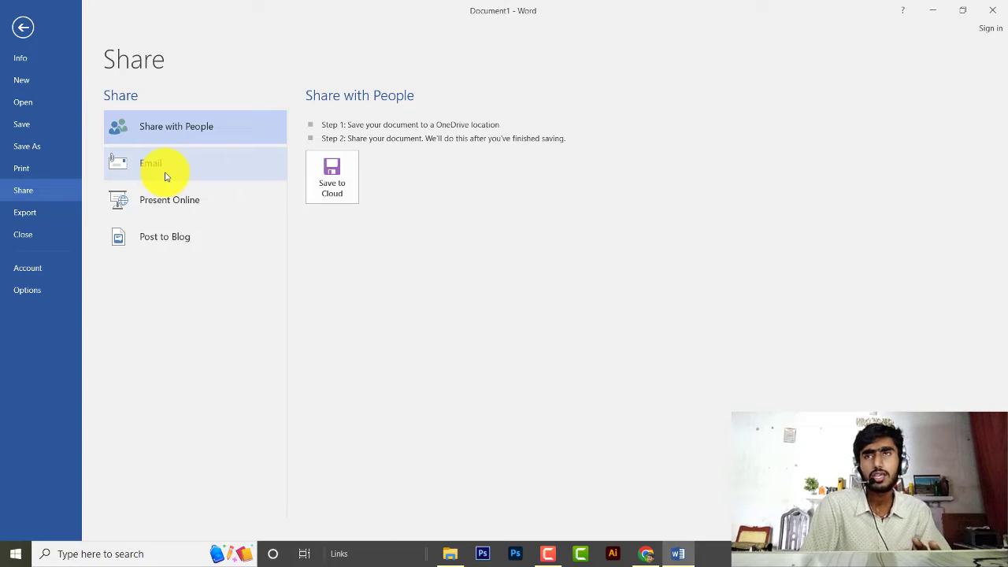
click(38, 219)
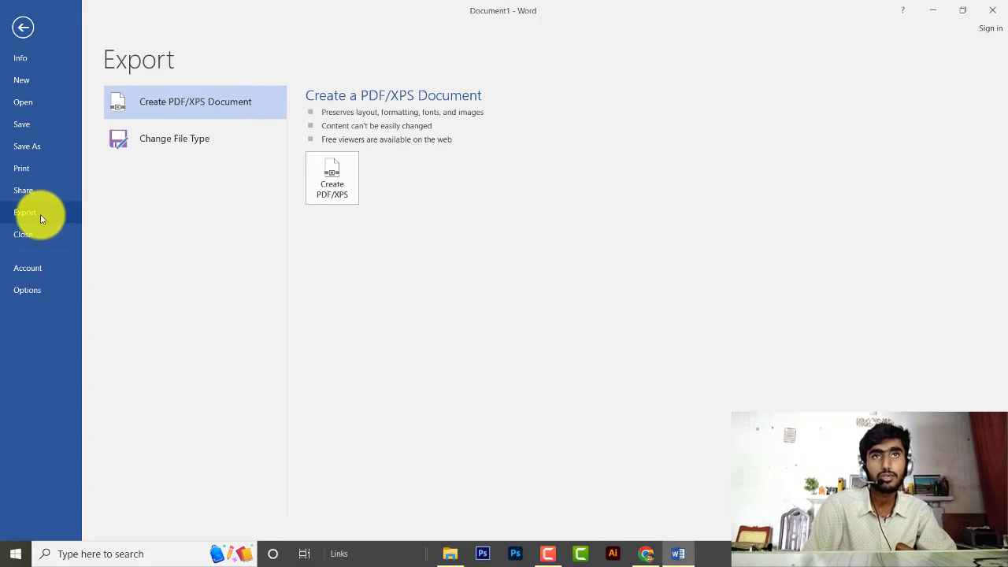
Step: View the Office account and product information, and open the general Word Options
click(43, 276)
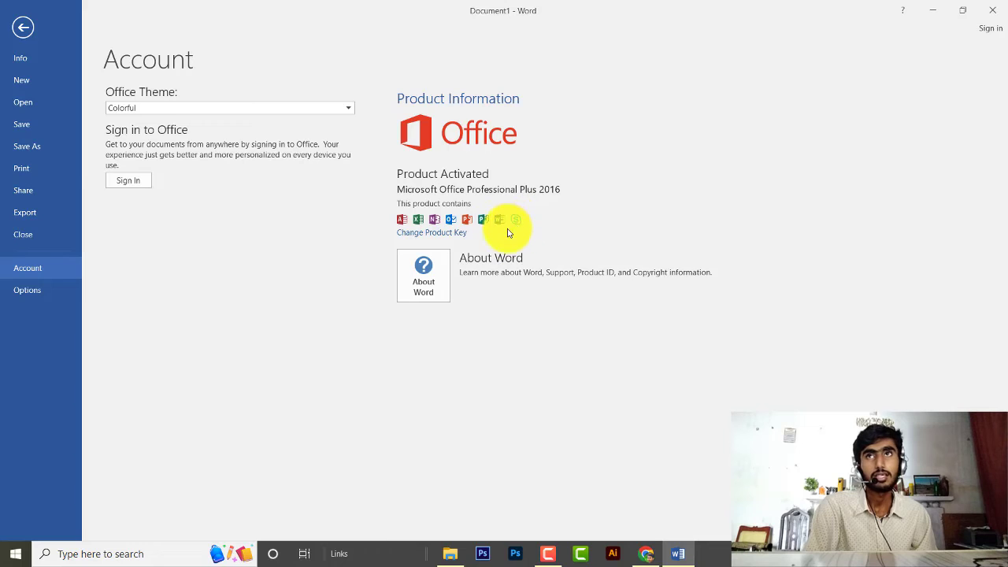
click(26, 292)
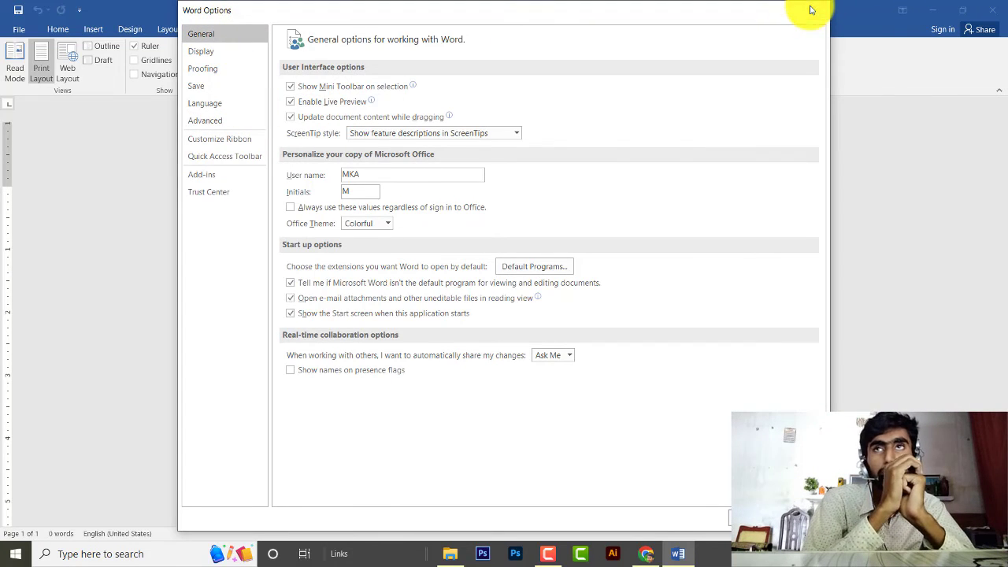
Step: Close the program options without changes and revisit the file management pages, returning to the blank document
click(814, 10)
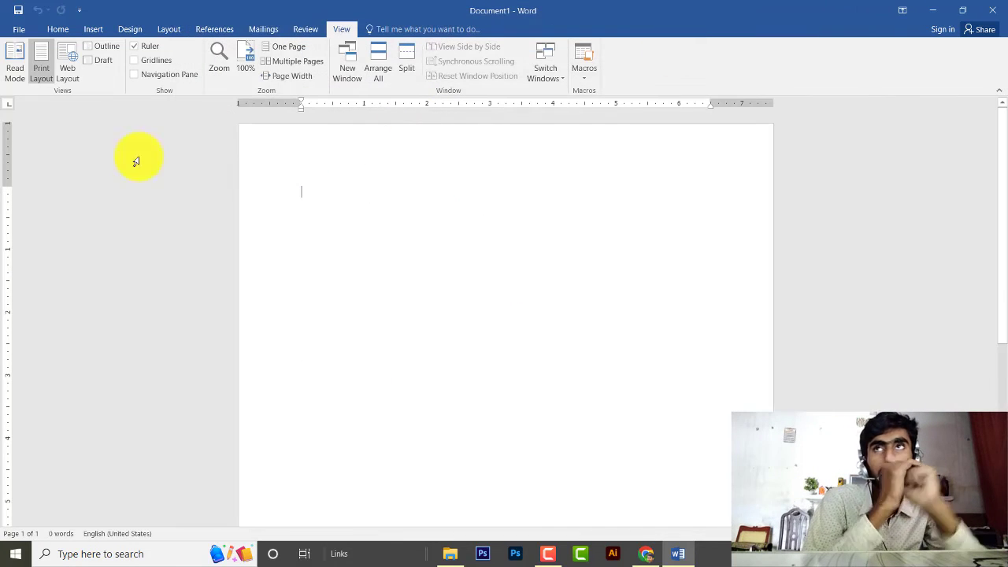
click(18, 27)
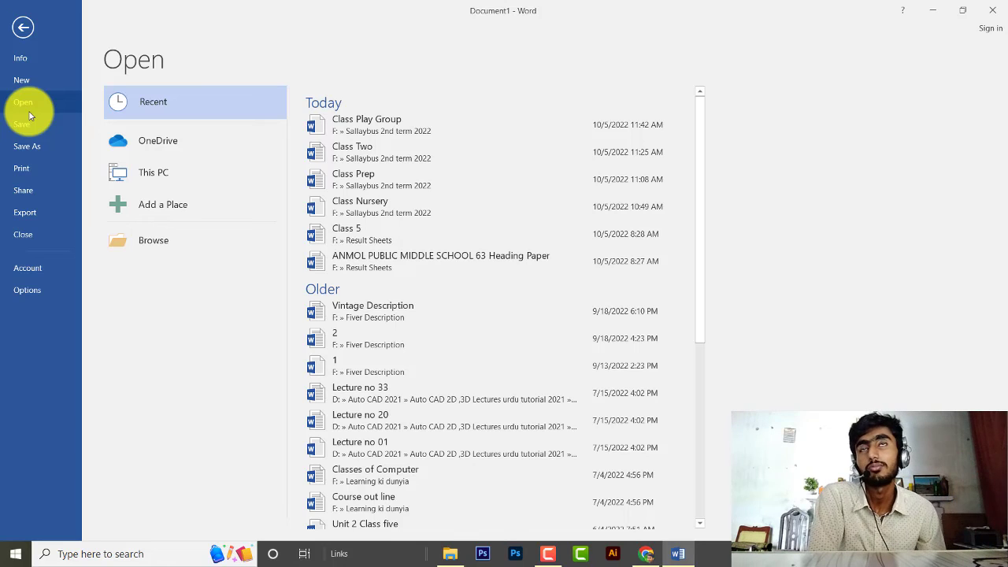
click(16, 30)
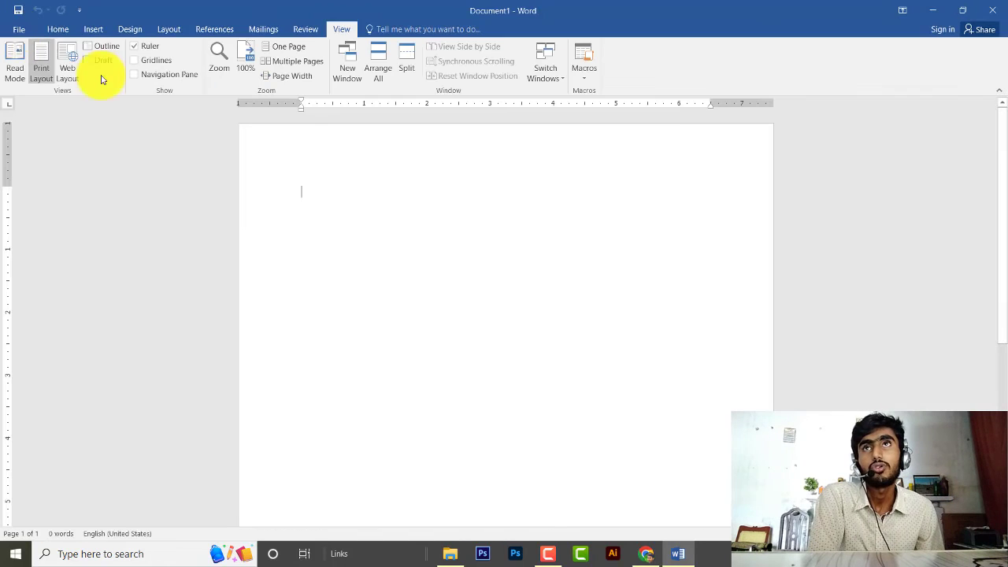
click(22, 32)
click(21, 28)
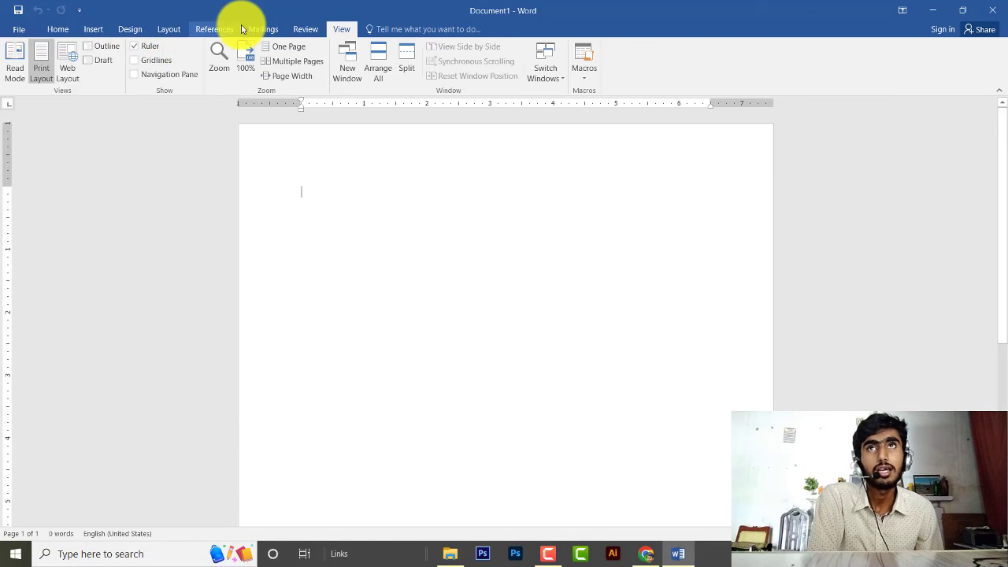
Step: Review the ribbon's Home, Insert, Design, Layout, References, Mailings and Review command sets in order
click(60, 28)
click(93, 29)
click(130, 29)
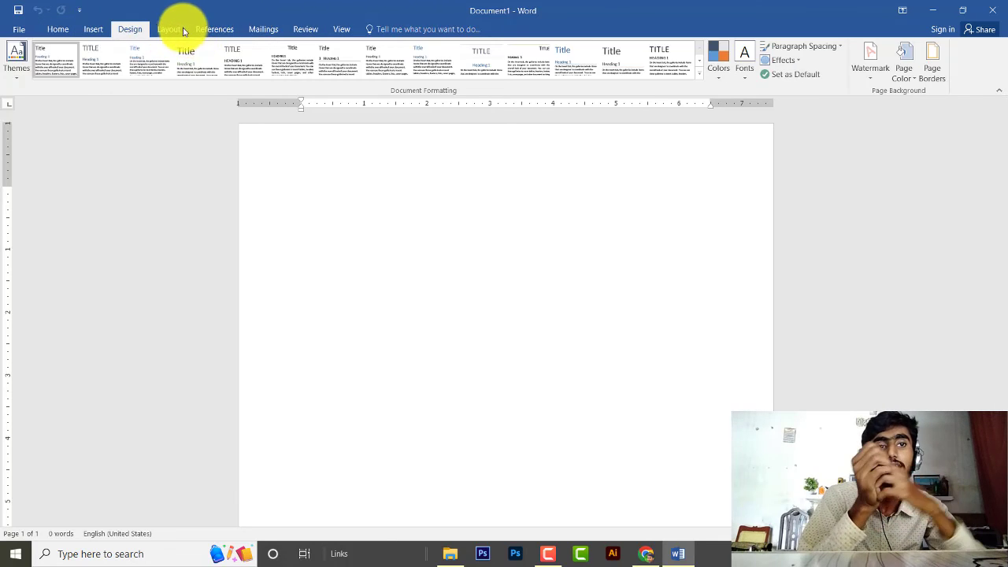
click(178, 29)
click(236, 30)
click(266, 29)
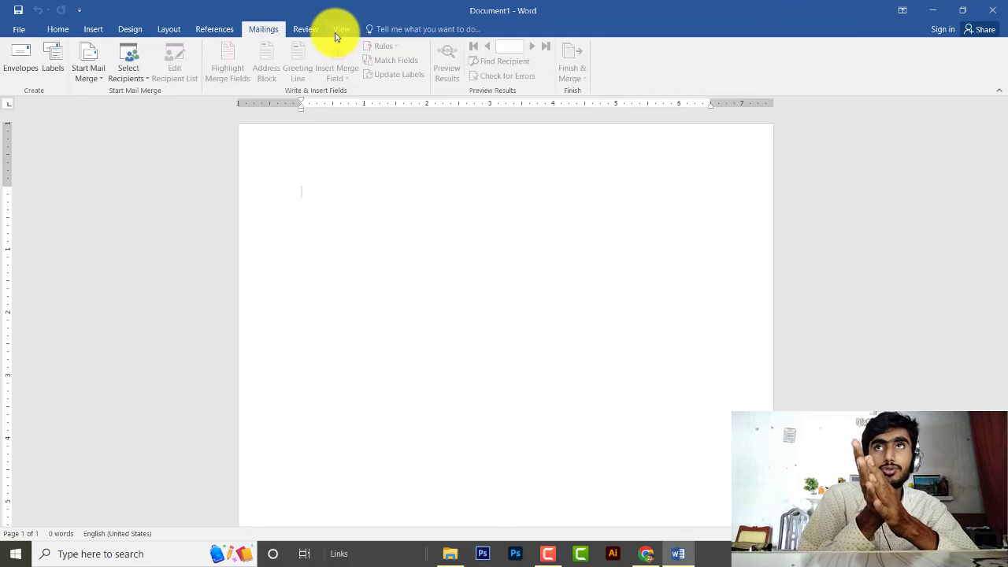
click(306, 29)
Step: Recap the Design, Home and Insert command sets and the file pages, finishing with the Home commands shown
click(130, 29)
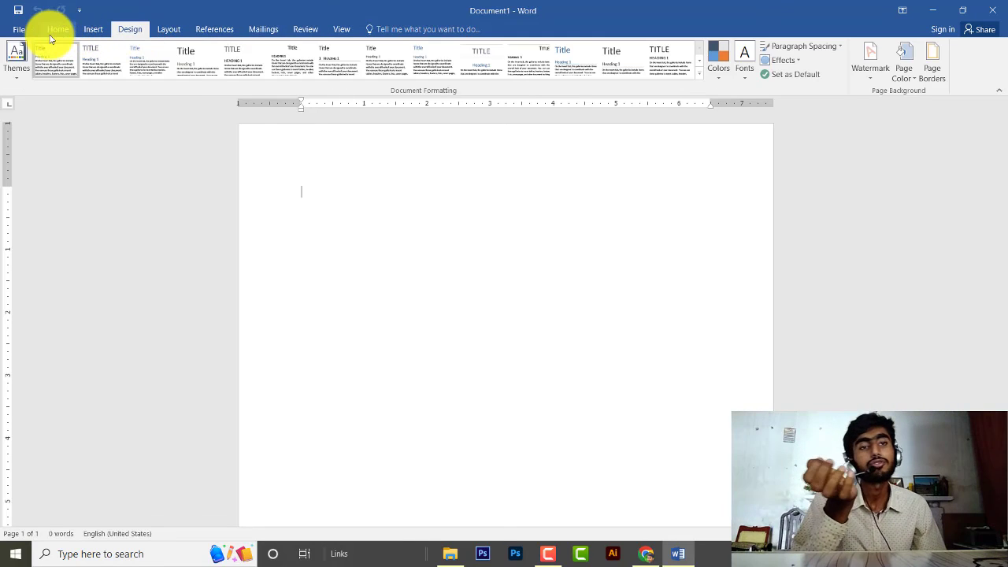
click(55, 31)
click(19, 31)
click(23, 26)
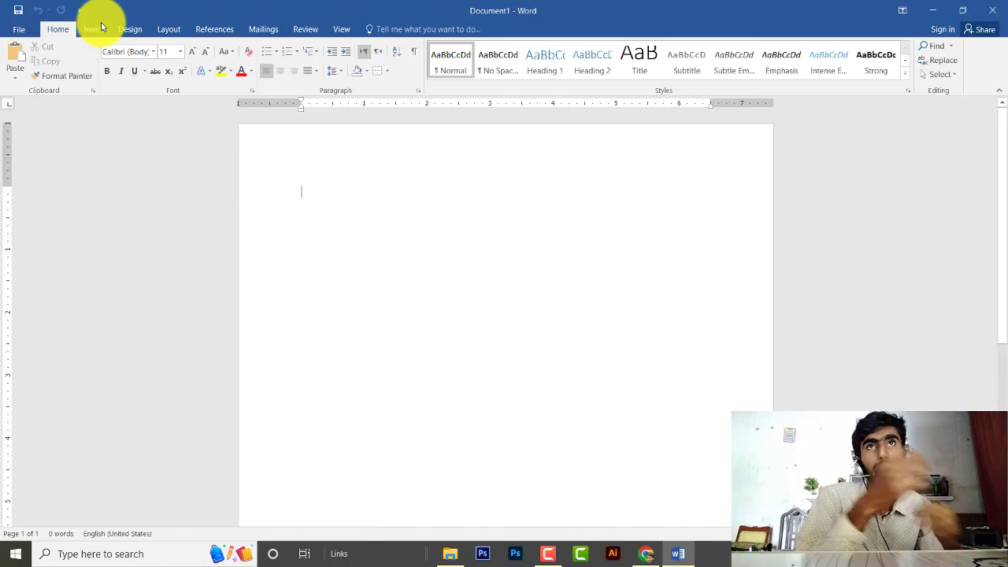
click(96, 29)
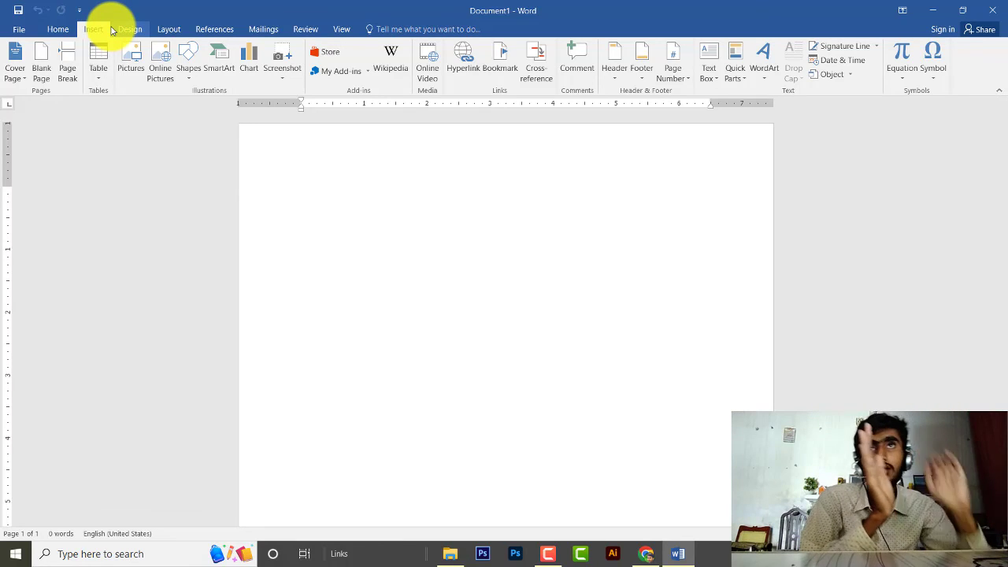
click(63, 30)
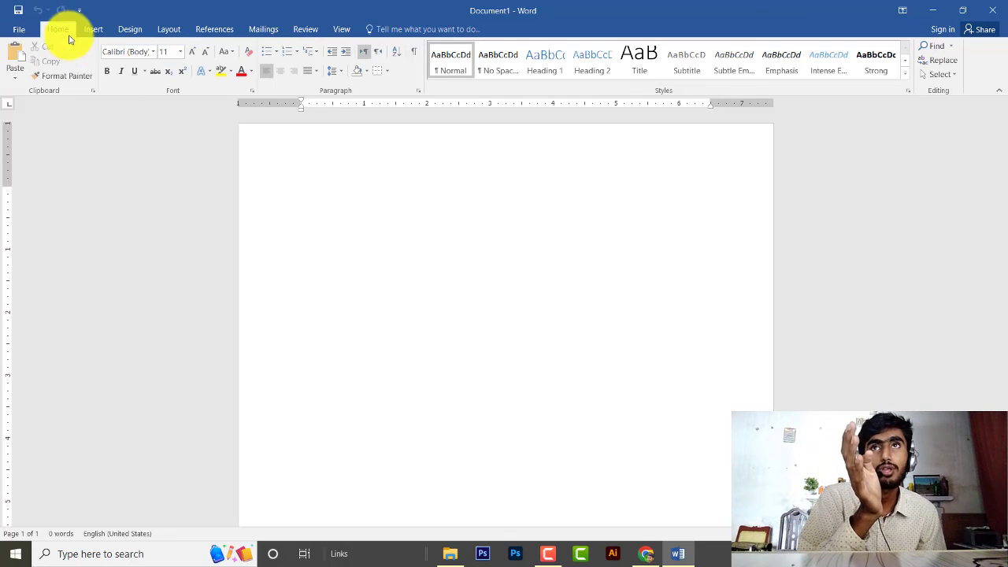